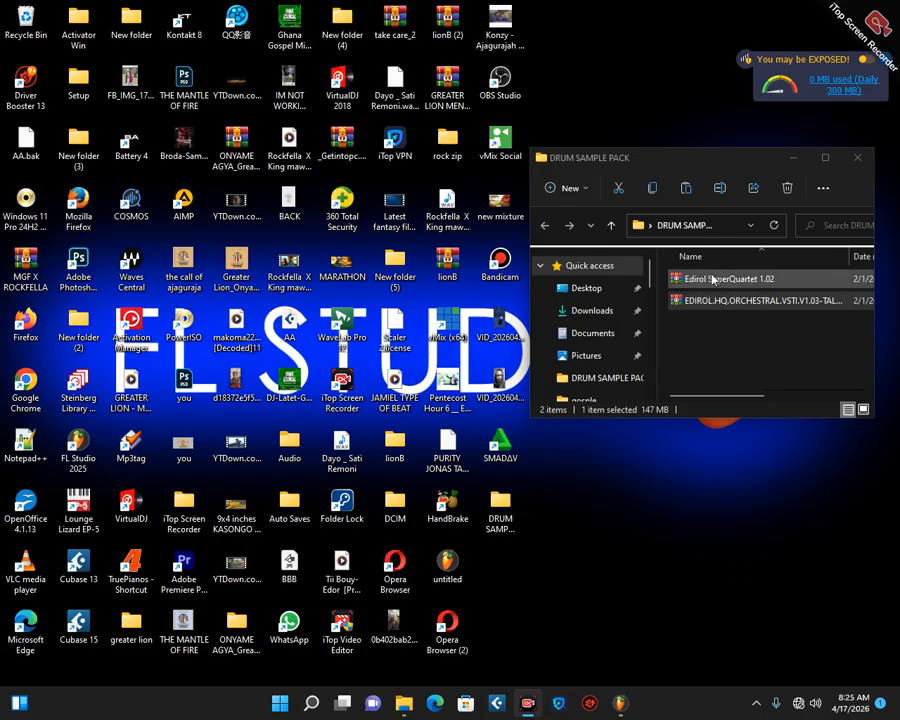
pyautogui.click(725, 302)
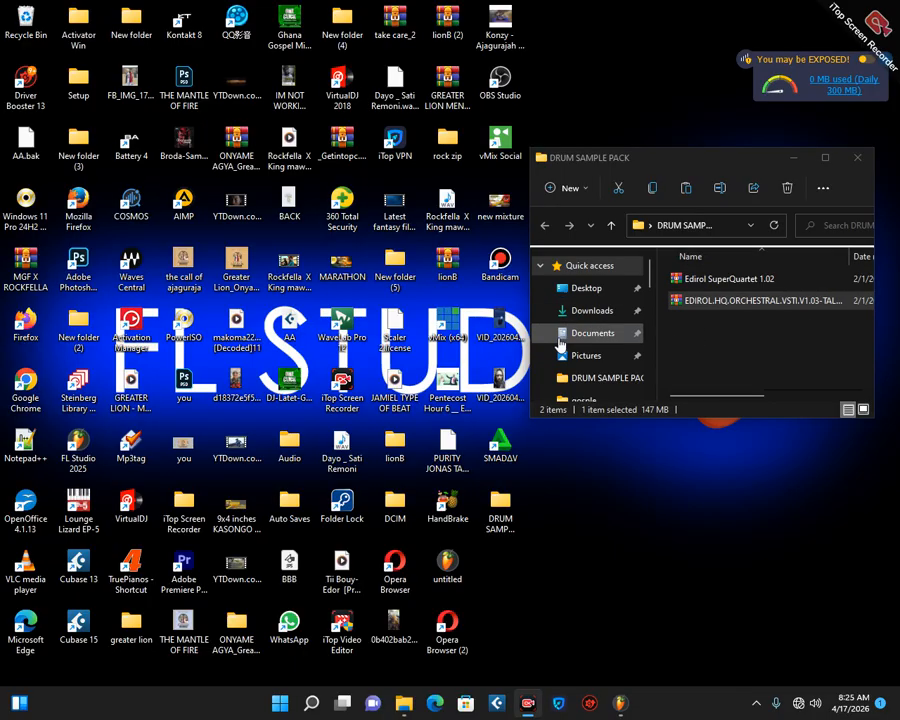
pyautogui.moveTo(412, 706)
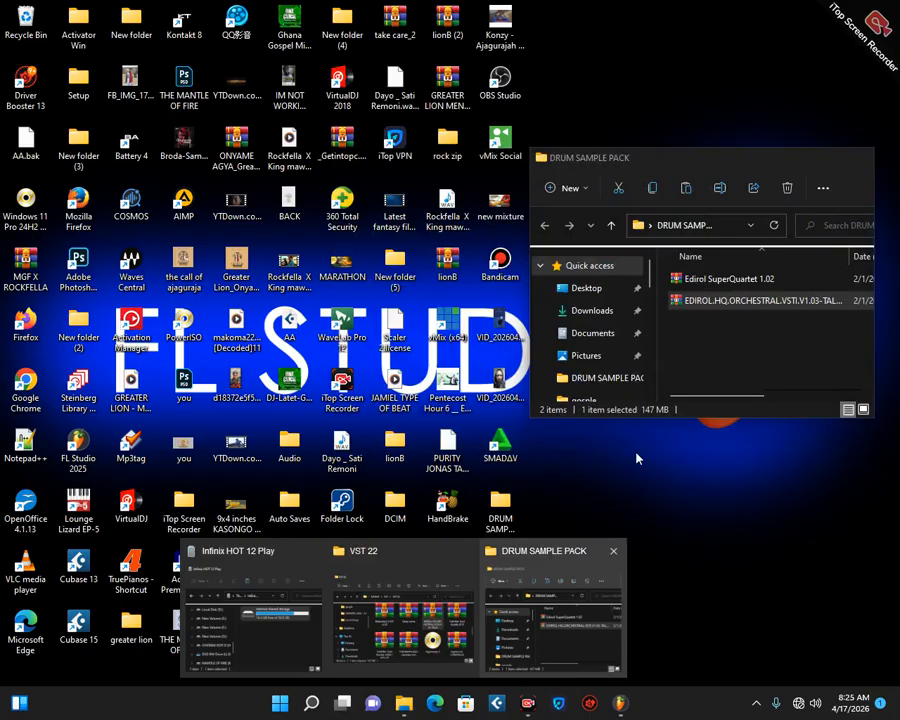
pyautogui.click(707, 345)
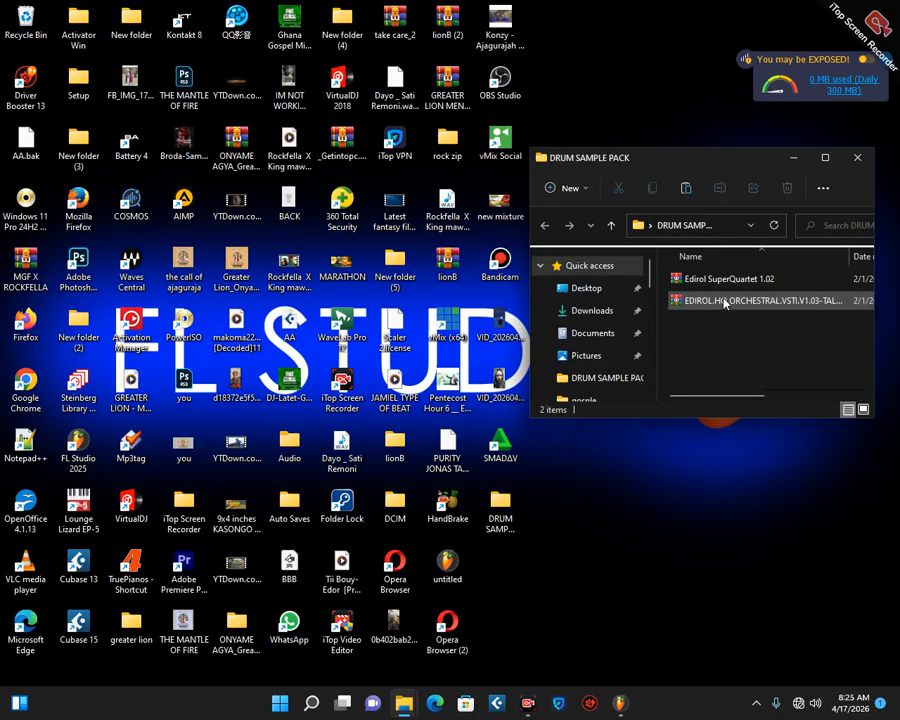
# - Open the VSTPlugins folder under Local Disk (C:), Program Files (x86), Steinberg in a maximized file window
pyautogui.moveTo(651, 263); pyautogui.dragTo(655, 321)
pyautogui.click(825, 157)
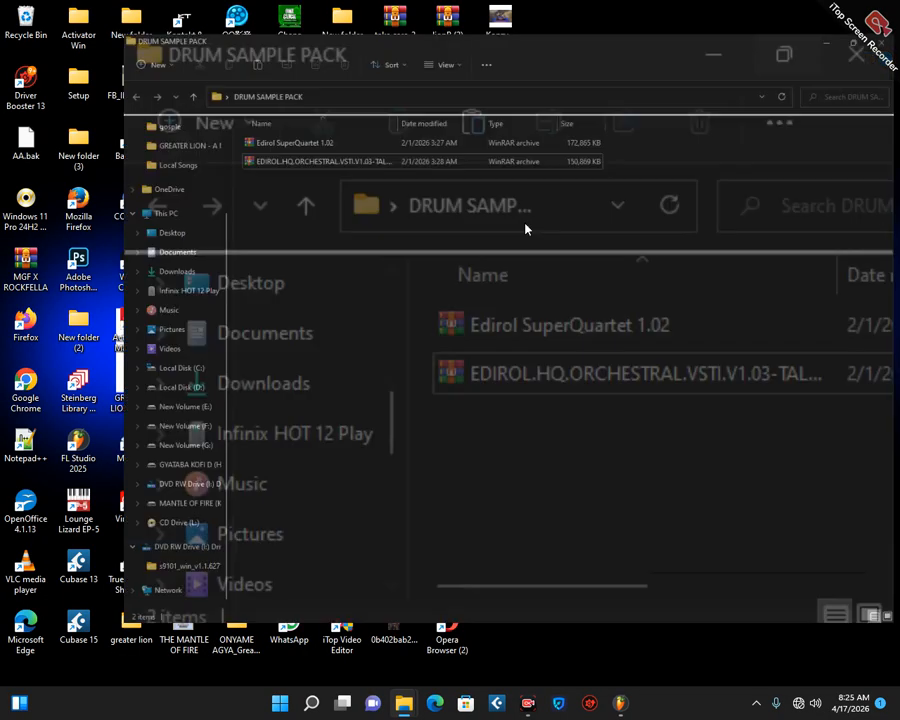
pyautogui.click(55, 208)
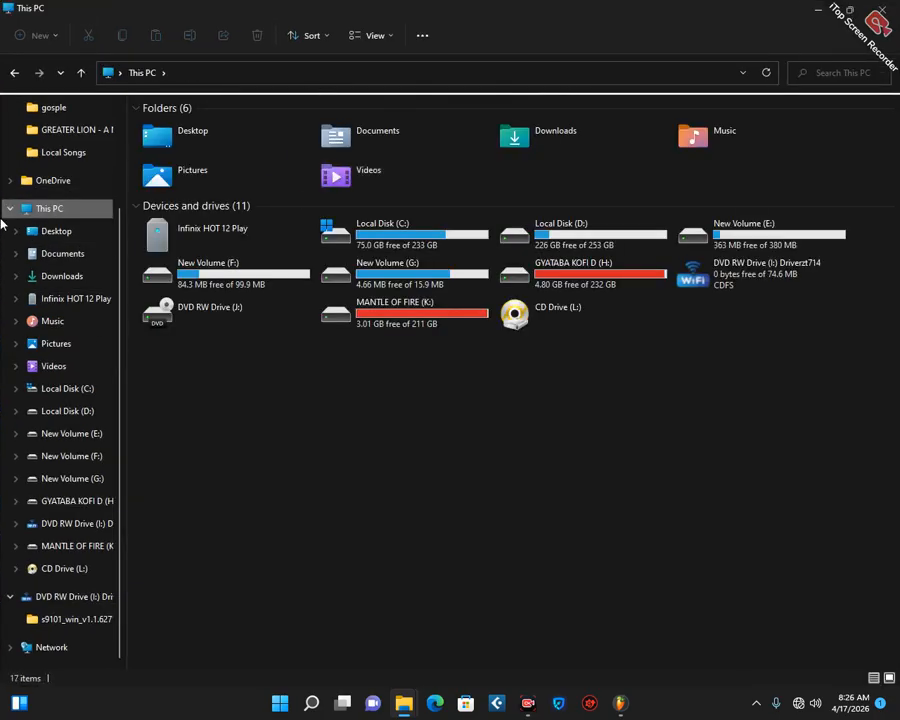
pyautogui.click(420, 233)
pyautogui.doubleClick(420, 233)
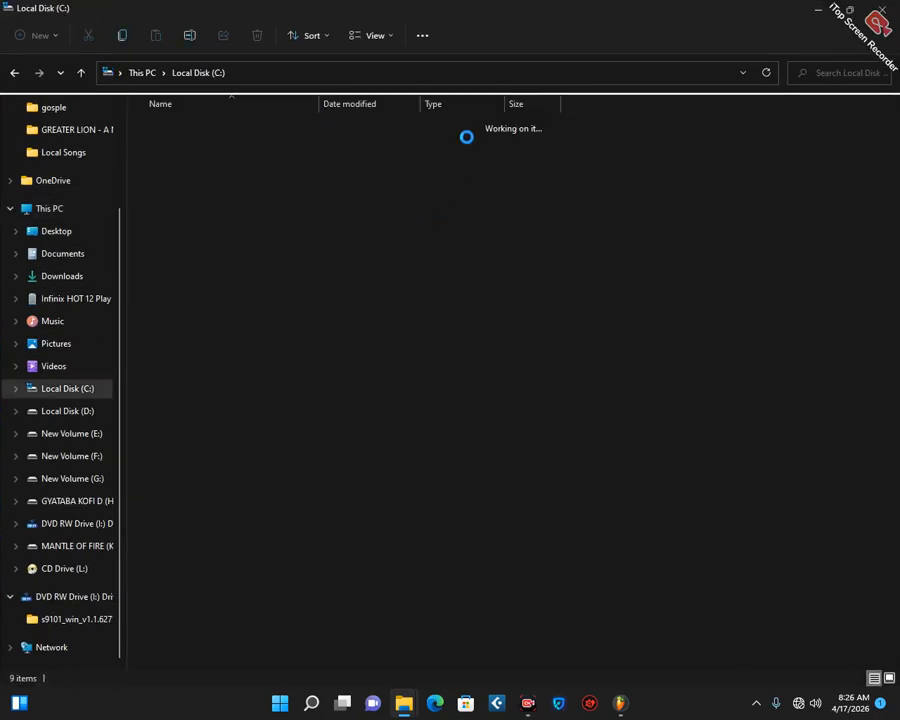
pyautogui.click(222, 196)
pyautogui.doubleClick(222, 196)
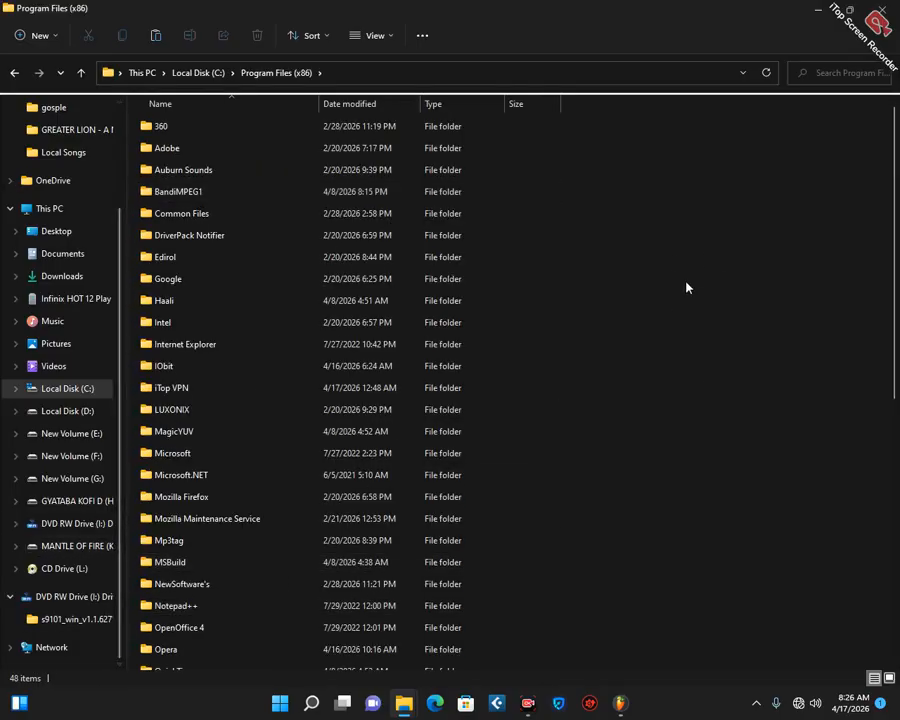
pyautogui.scroll(-3, 894, 255)
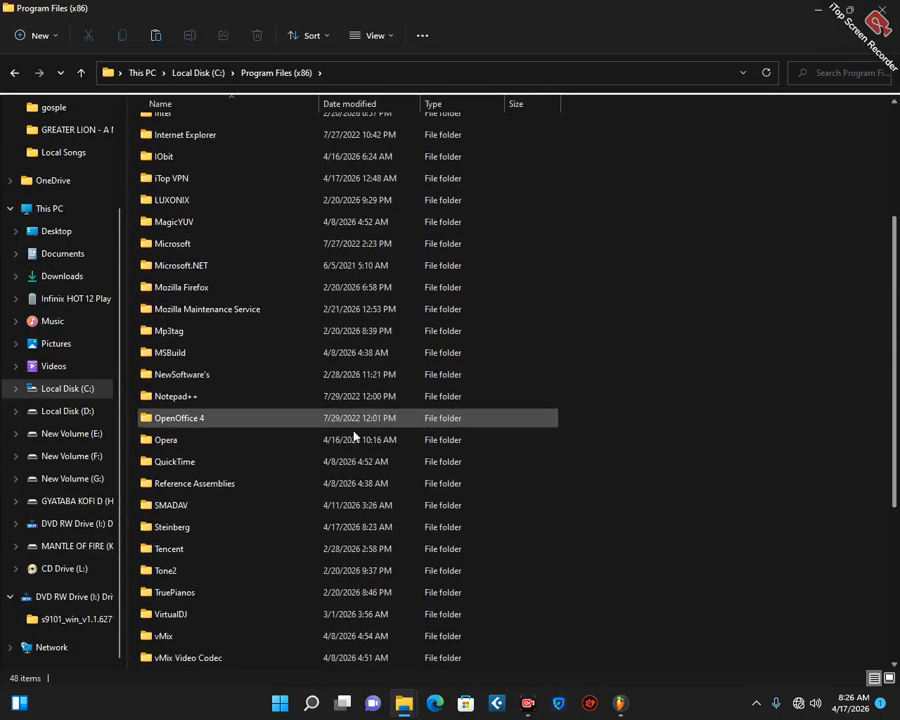
pyautogui.doubleClick(215, 534)
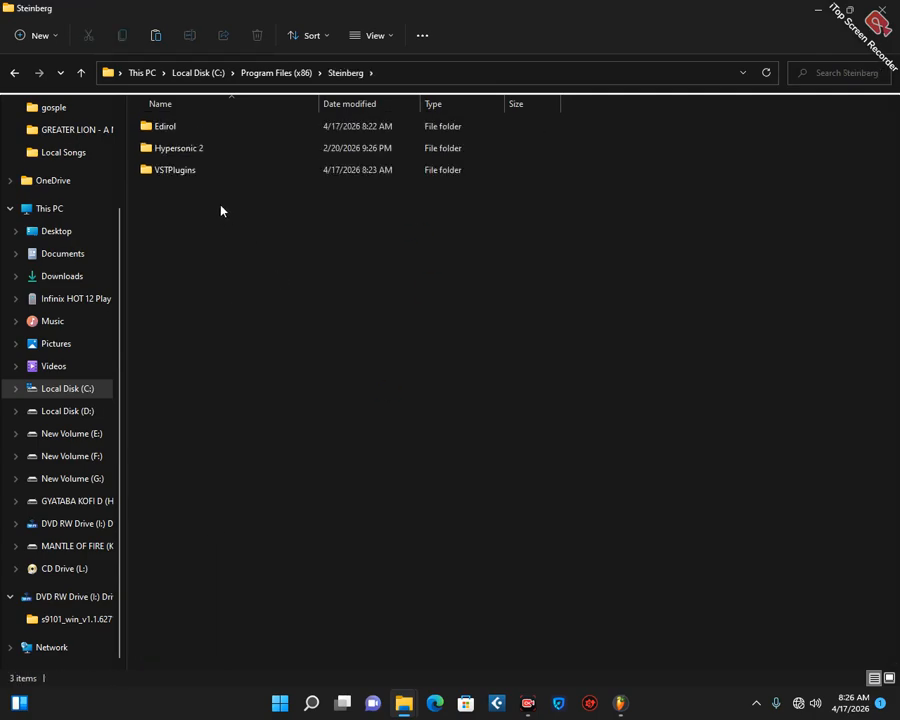
pyautogui.doubleClick(169, 172)
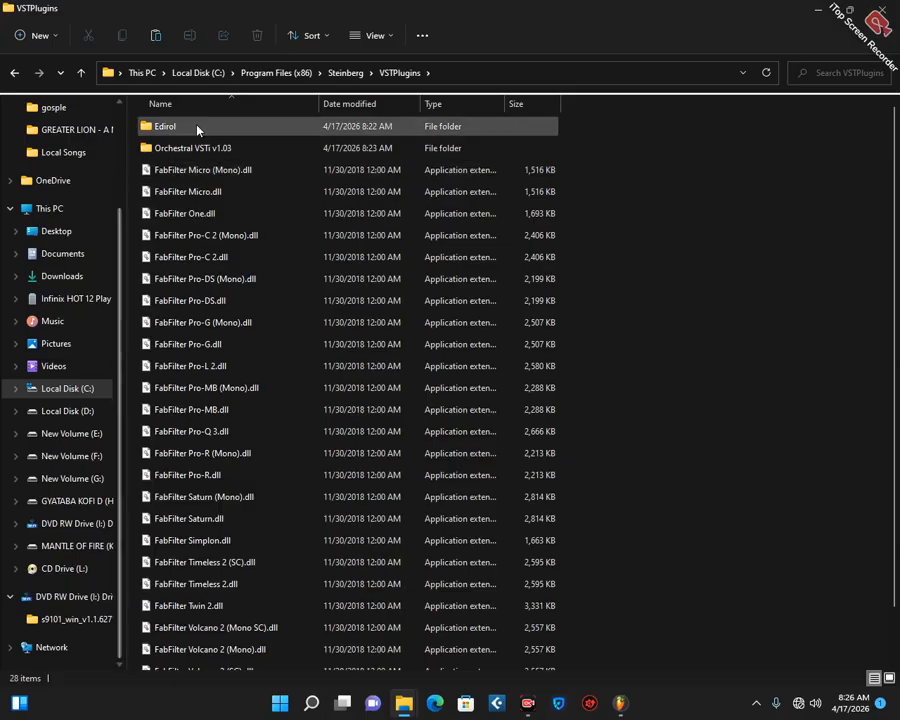
# - Examine the Edirol and Orchestral VSTi v1.03 folders inside VSTPlugins for their plugin DLL files
pyautogui.doubleClick(199, 130)
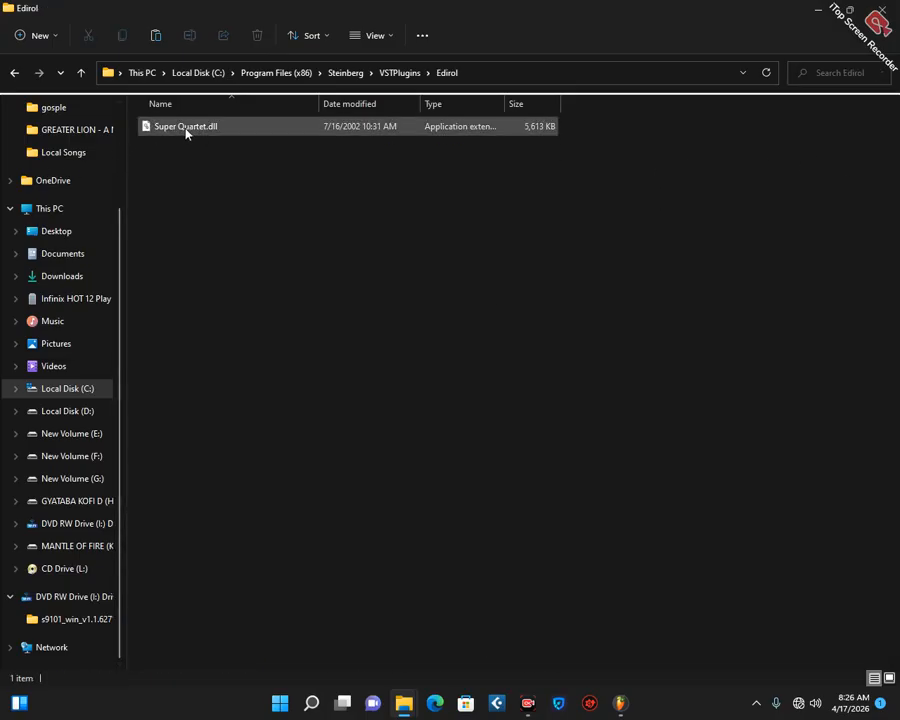
pyautogui.click(185, 132)
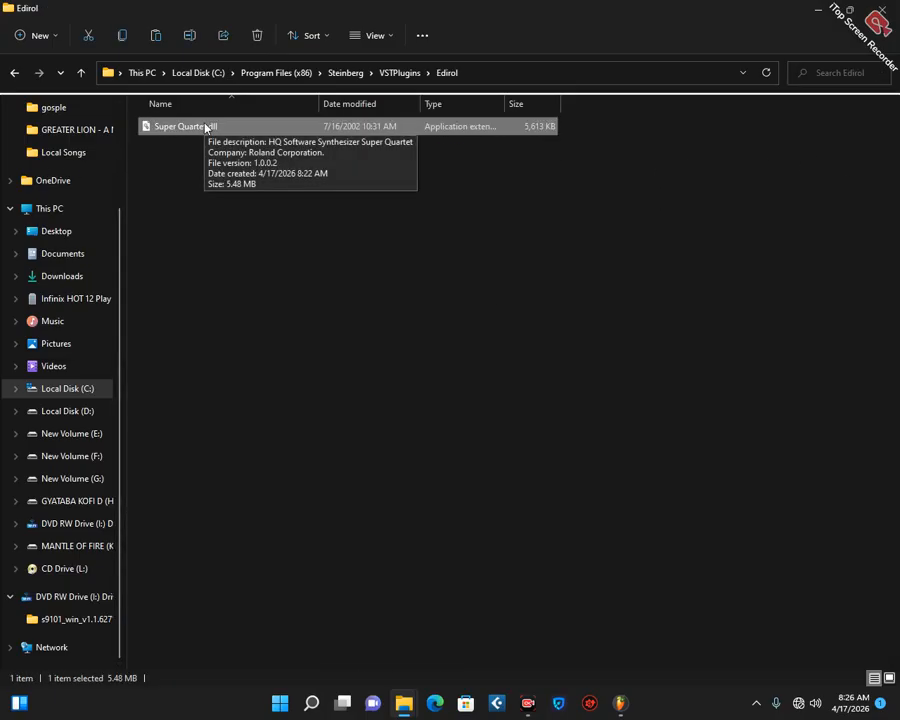
pyautogui.click(79, 74)
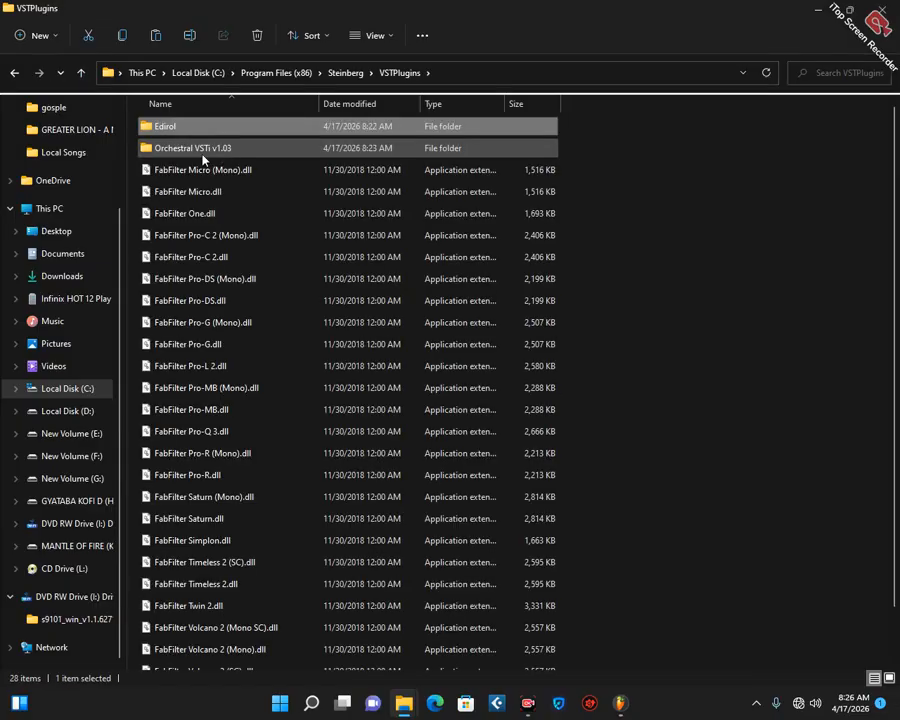
pyautogui.click(202, 153)
pyautogui.doubleClick(202, 150)
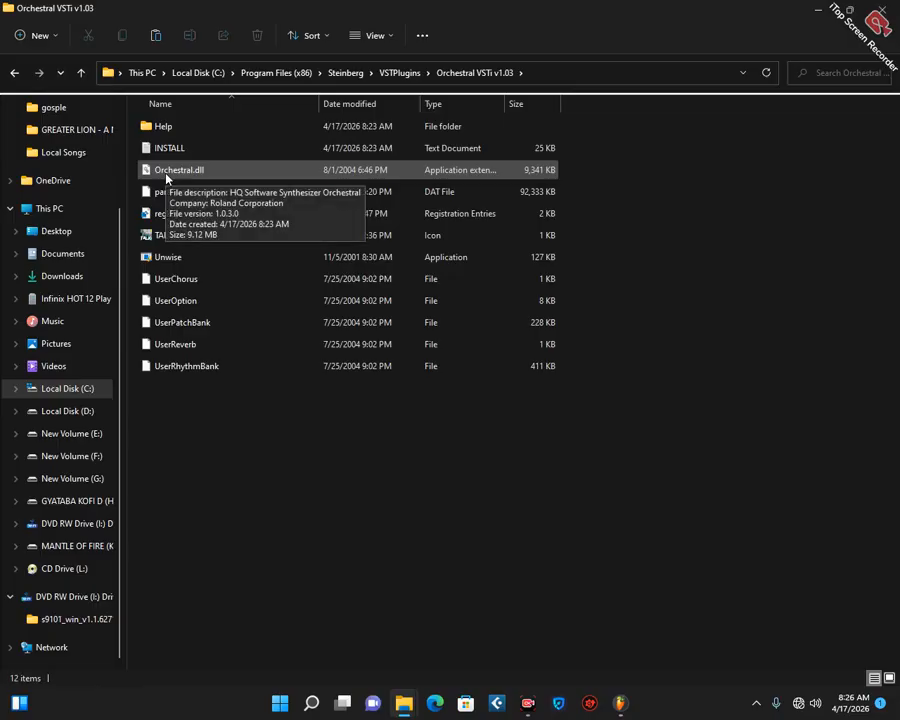
pyautogui.click(84, 76)
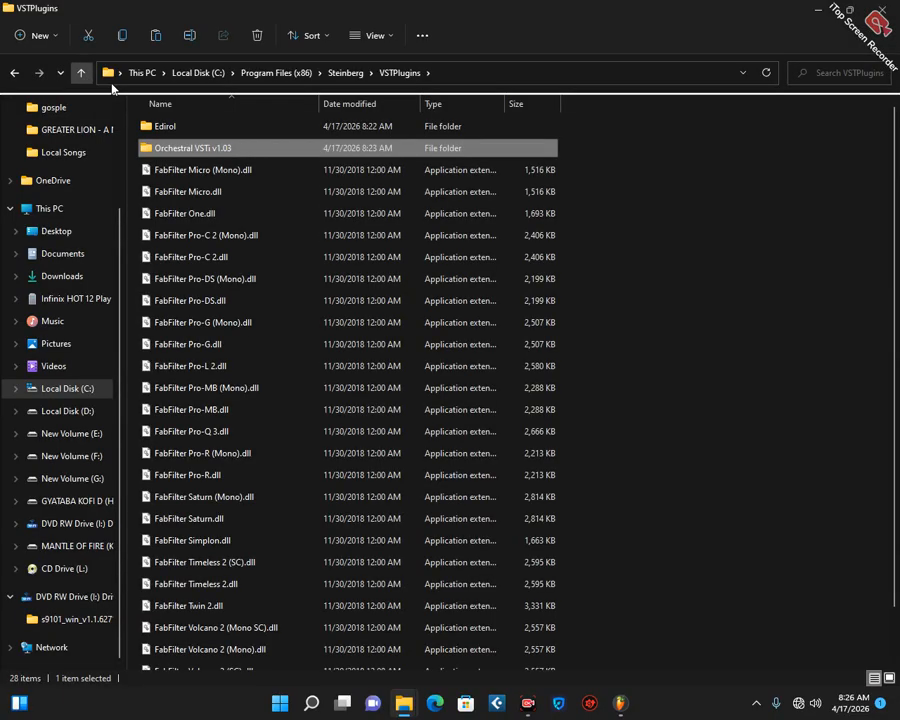
pyautogui.scroll(-1, 889, 172)
pyautogui.scroll(1, 889, 172)
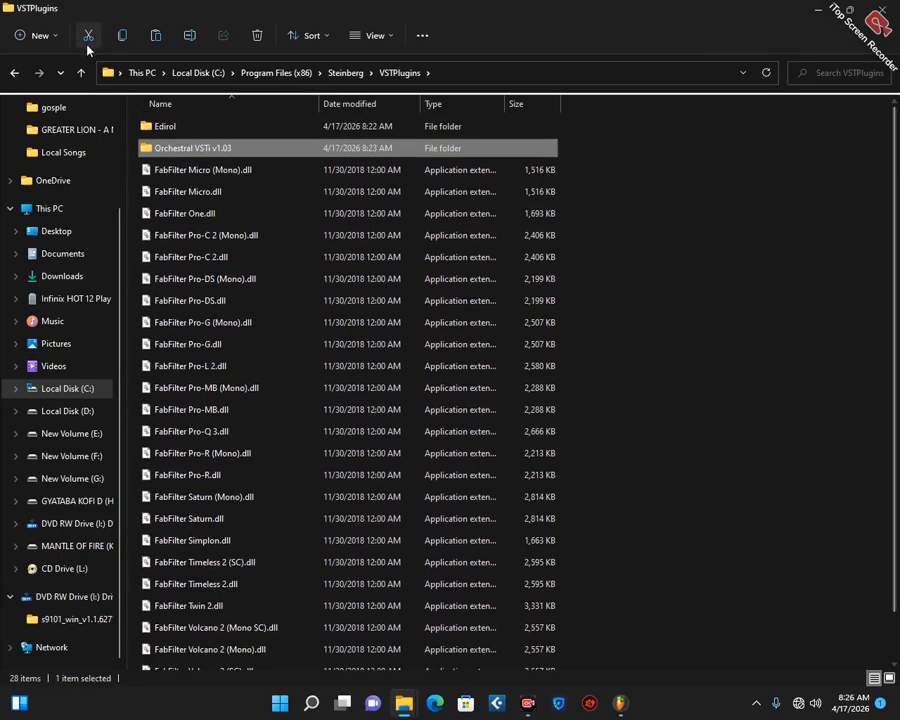
# - Check the contents of the Super Quartet DXi folder inside Steinberg's Edirol folder, and return to the Steinberg folder
pyautogui.click(84, 76)
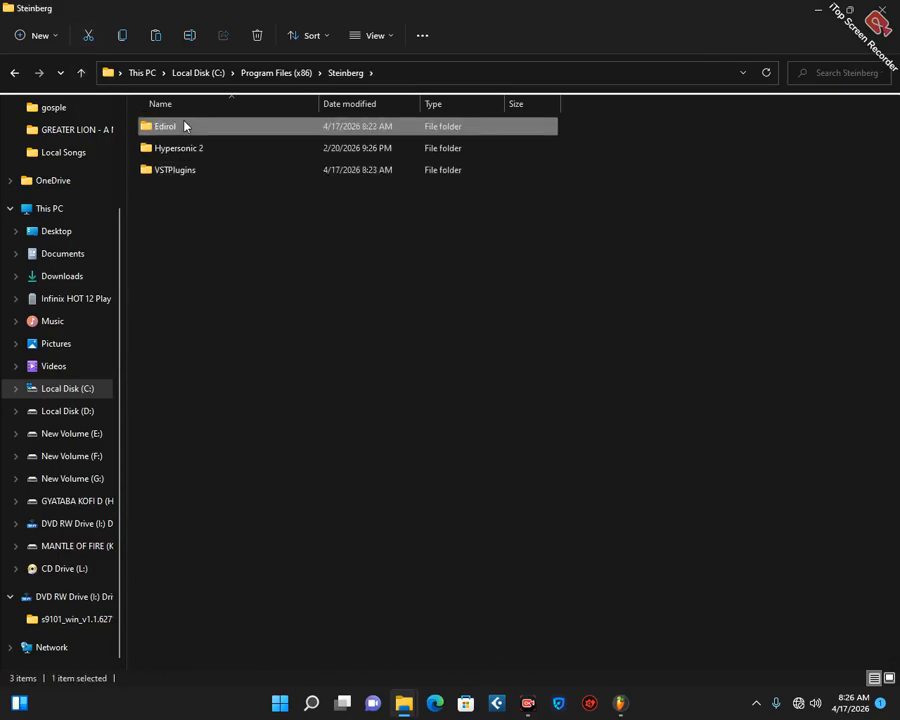
pyautogui.doubleClick(187, 127)
pyautogui.doubleClick(214, 131)
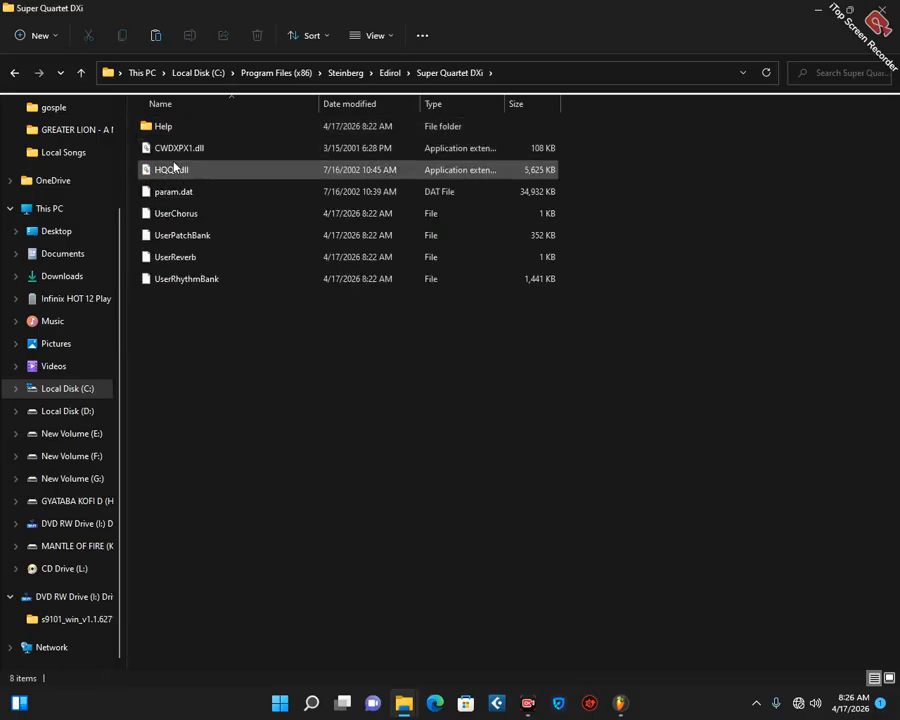
pyautogui.click(82, 74)
pyautogui.click(82, 74)
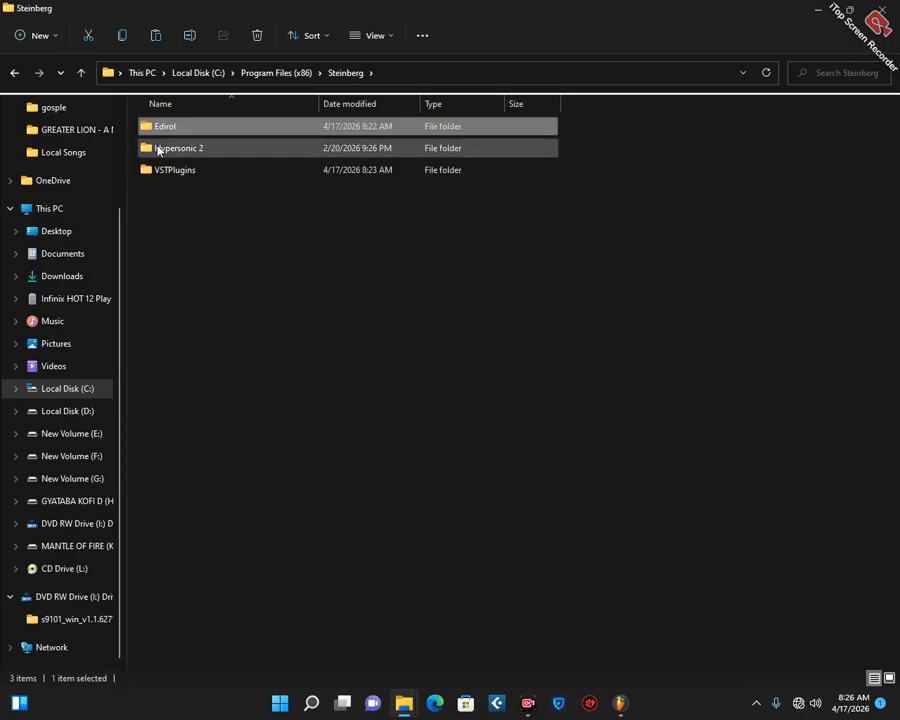
# - Open the Edirol folder inside VSTPlugins and select Super Quartet.dll
pyautogui.click(171, 171)
pyautogui.doubleClick(176, 170)
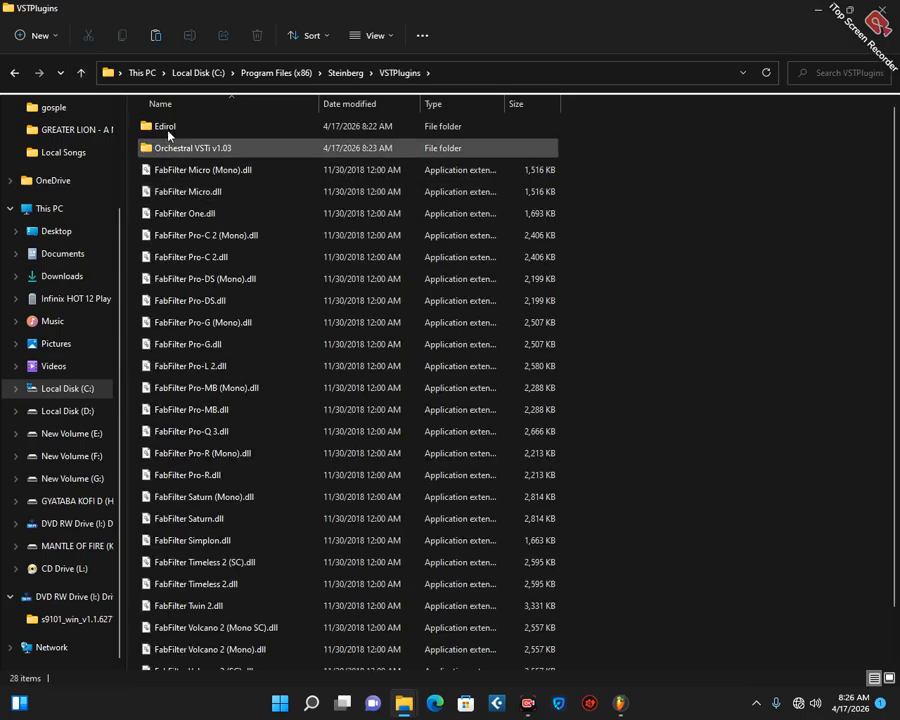
pyautogui.doubleClick(165, 127)
pyautogui.click(163, 131)
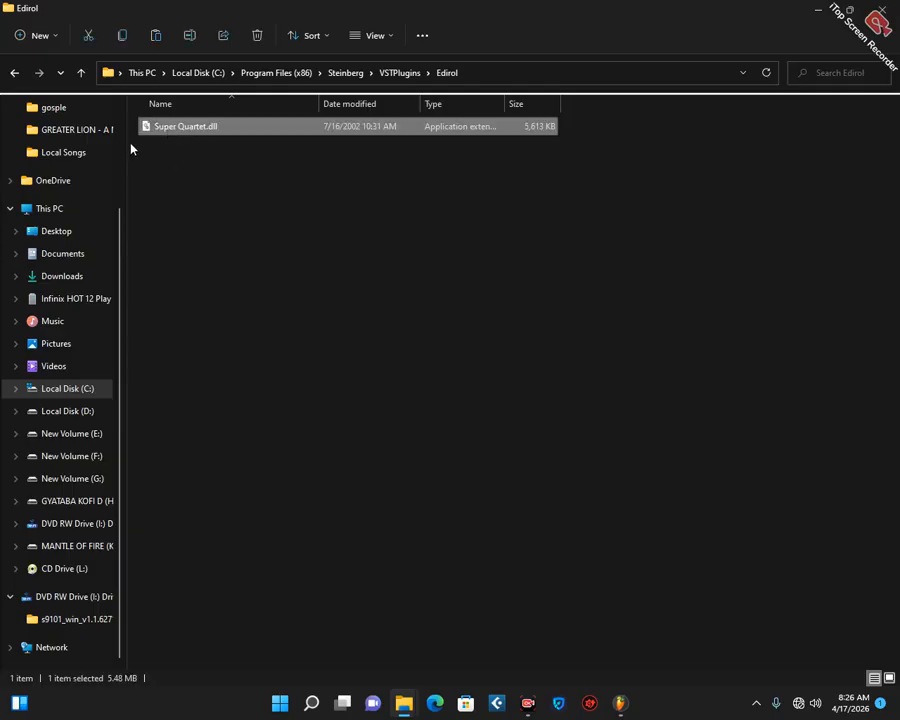
# - Minimize the file window, run jBridger as administrator, and choose the x64 (64bit) host architecture
pyautogui.click(818, 10)
pyautogui.click(311, 703)
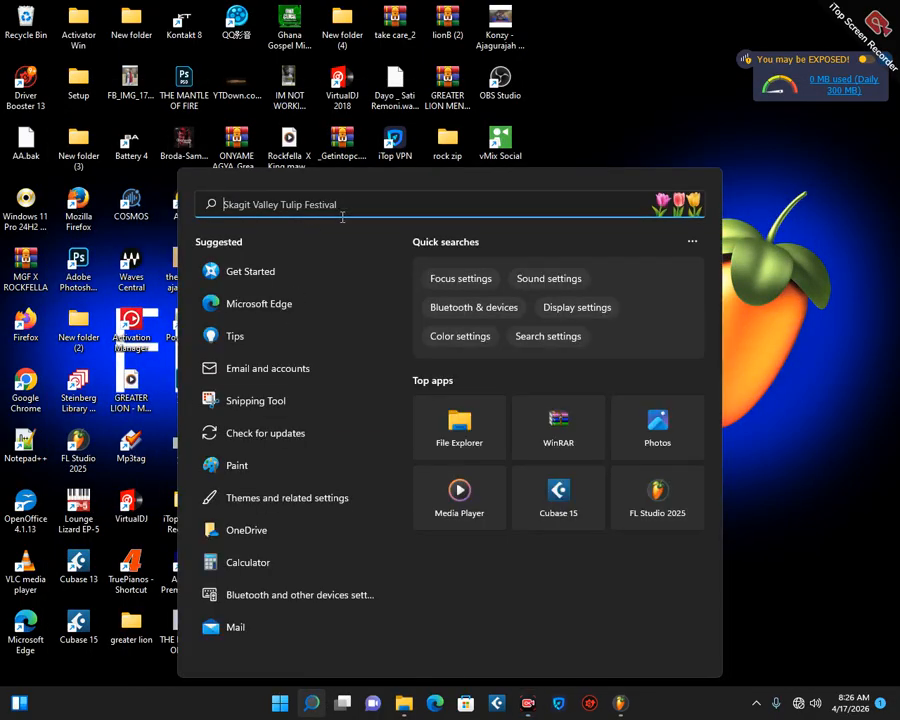
pyautogui.write('jBridger')
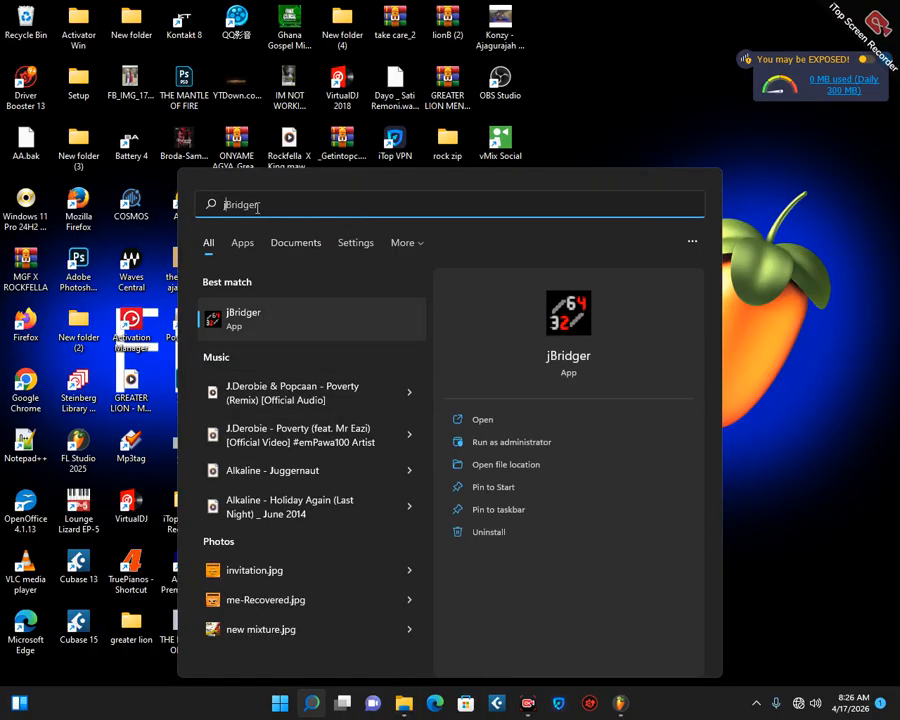
pyautogui.write('jb')
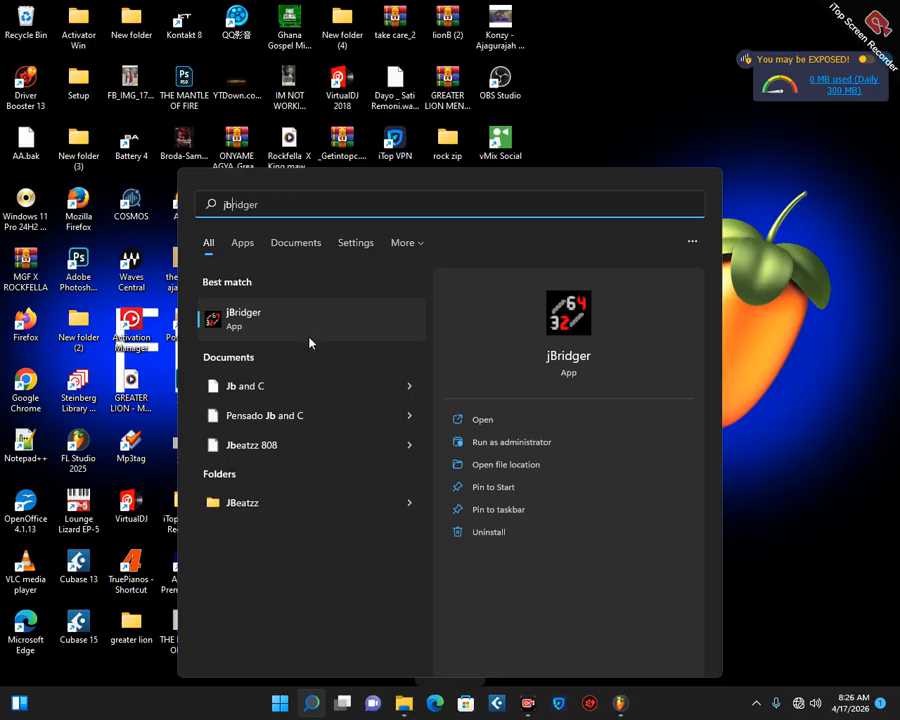
pyautogui.click(527, 450)
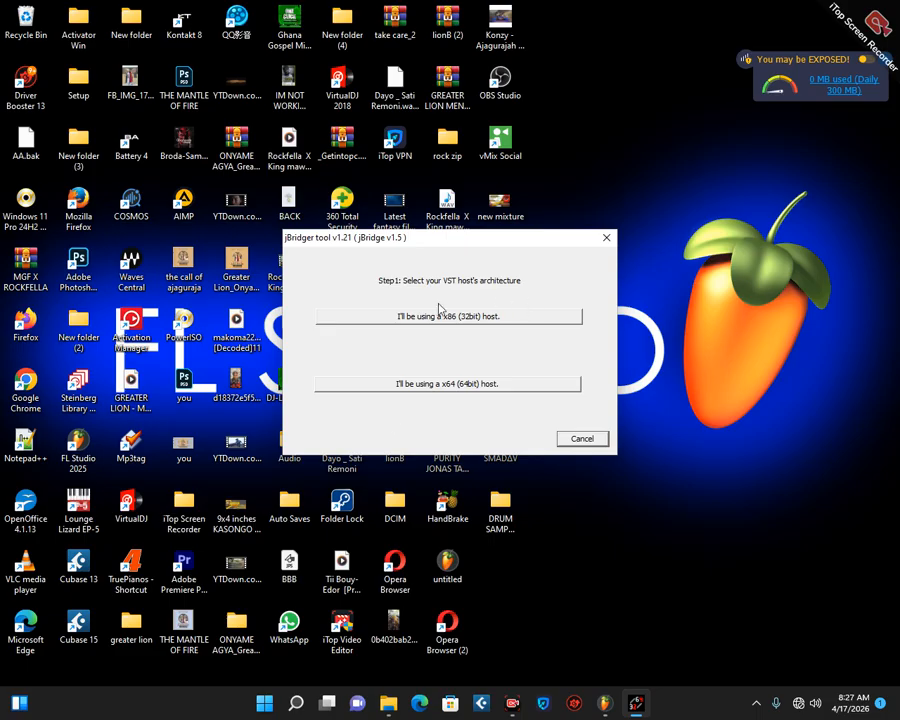
pyautogui.click(494, 387)
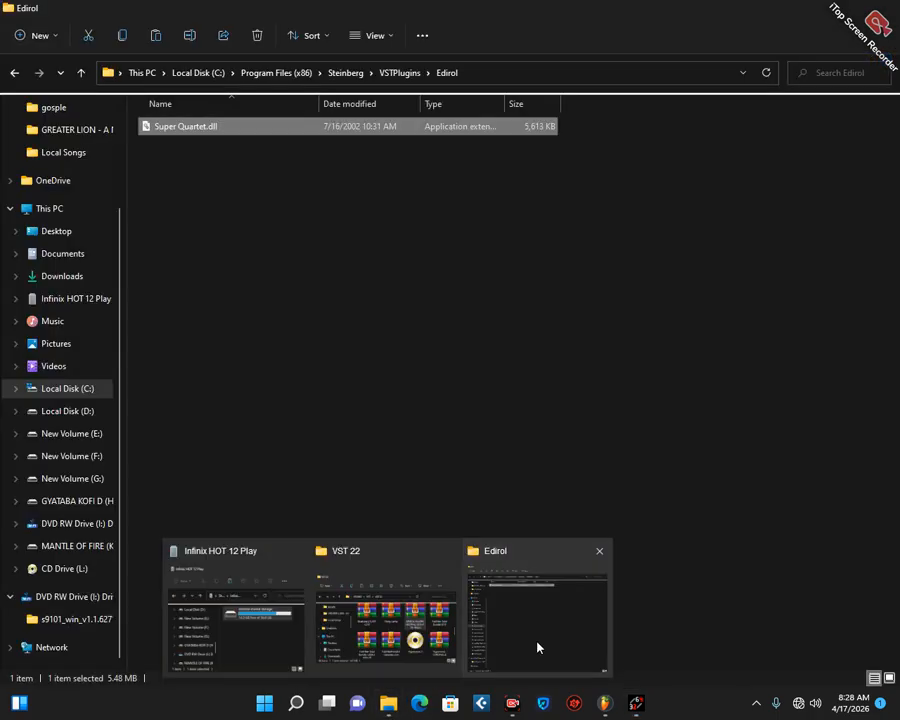
# - Switch back to the Edirol file window and go up to the Steinberg folder, moving the jBridger dialog clear of the file list
pyautogui.click(538, 647)
pyautogui.click(81, 72)
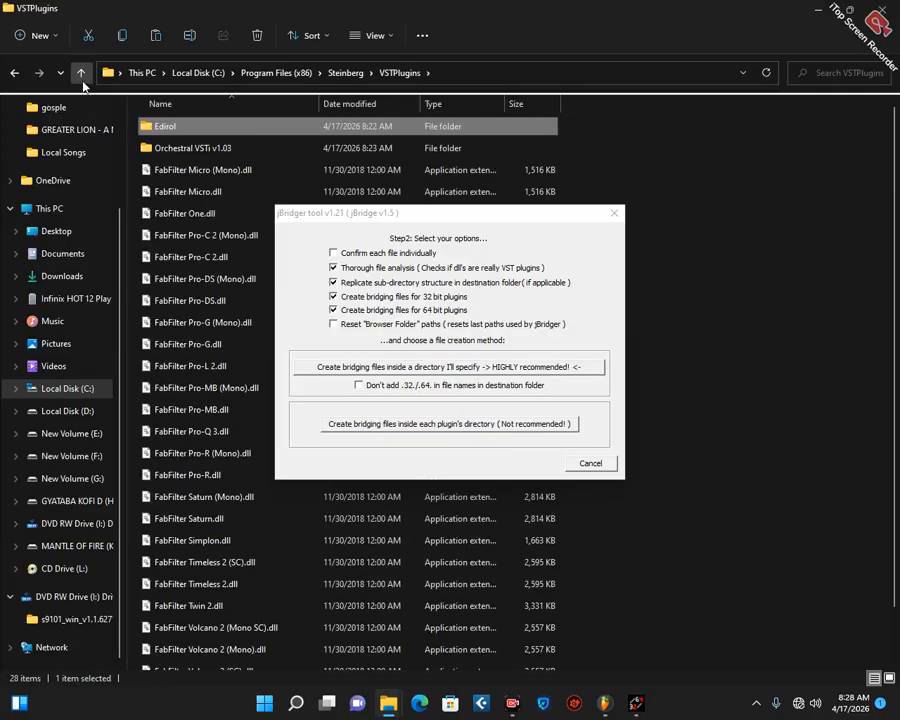
pyautogui.moveTo(442, 213); pyautogui.dragTo(615, 202)
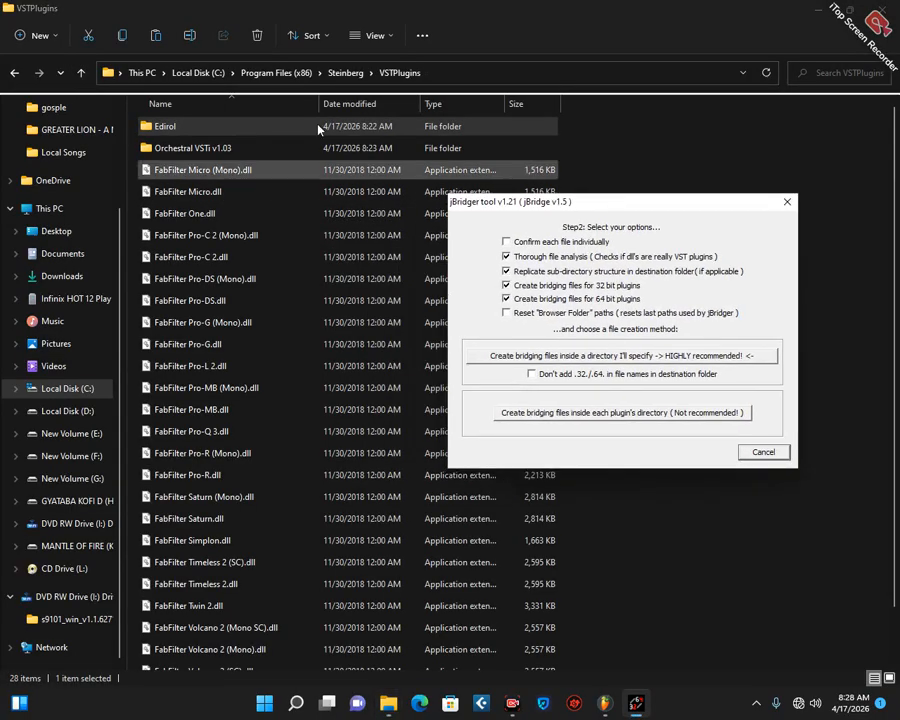
pyautogui.click(82, 73)
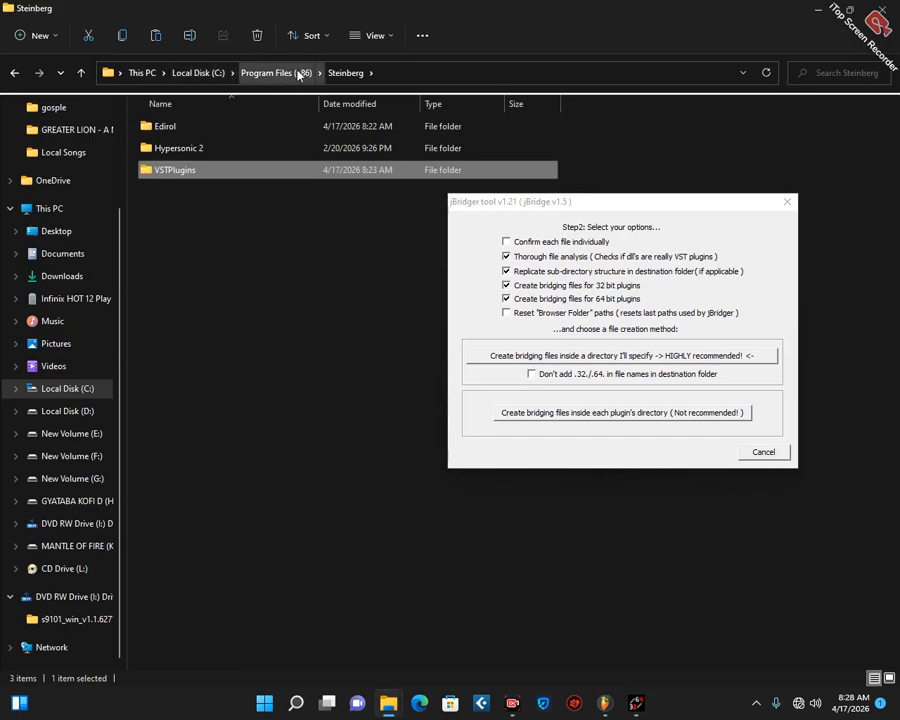
# - Create a new folder in the Steinberg folder and name it "coveryed plugins 232 to 64 bit"
pyautogui.rightClick(166, 233)
pyautogui.moveTo(223, 386)
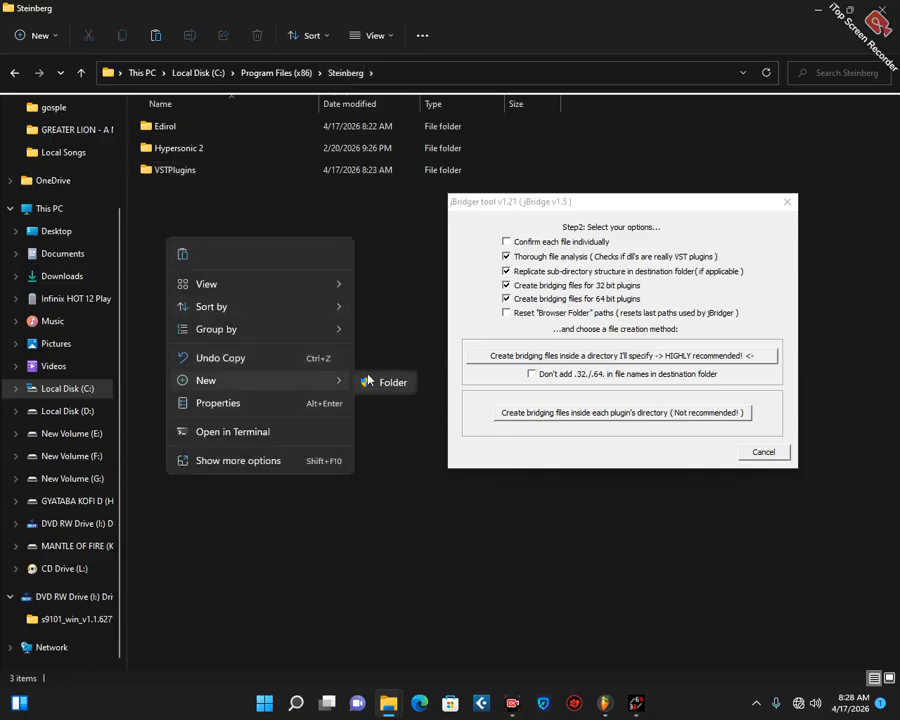
pyautogui.click(388, 380)
pyautogui.click(425, 399)
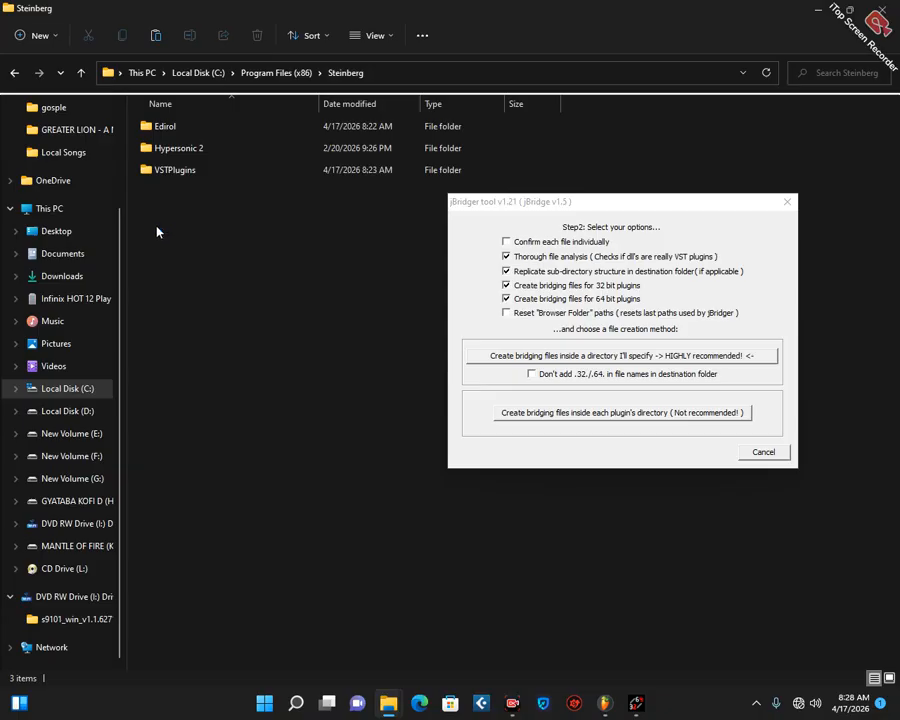
pyautogui.press('BackSpace')
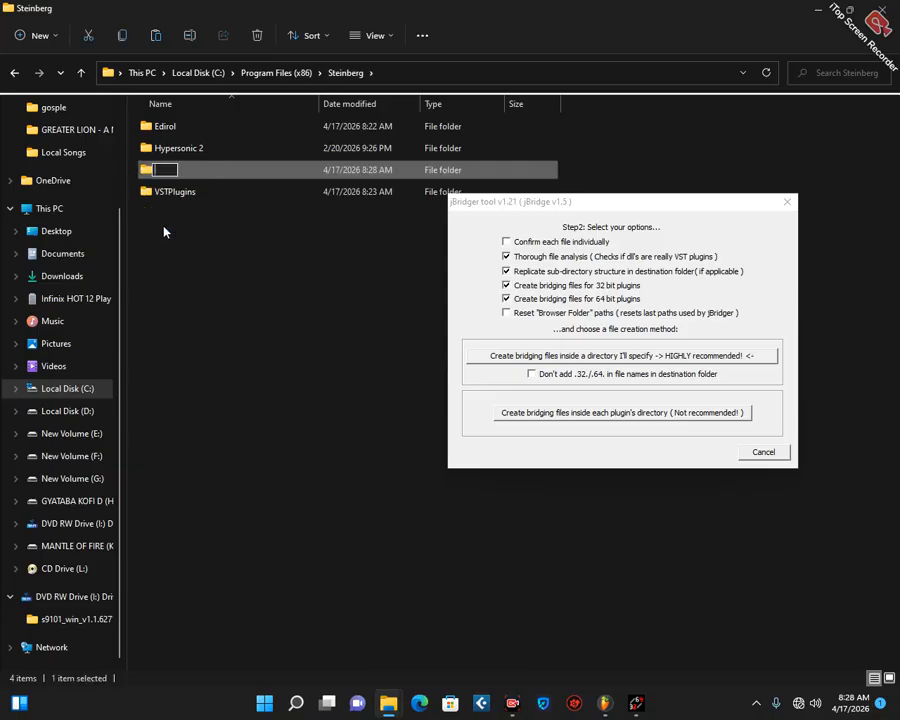
pyautogui.write('cover')
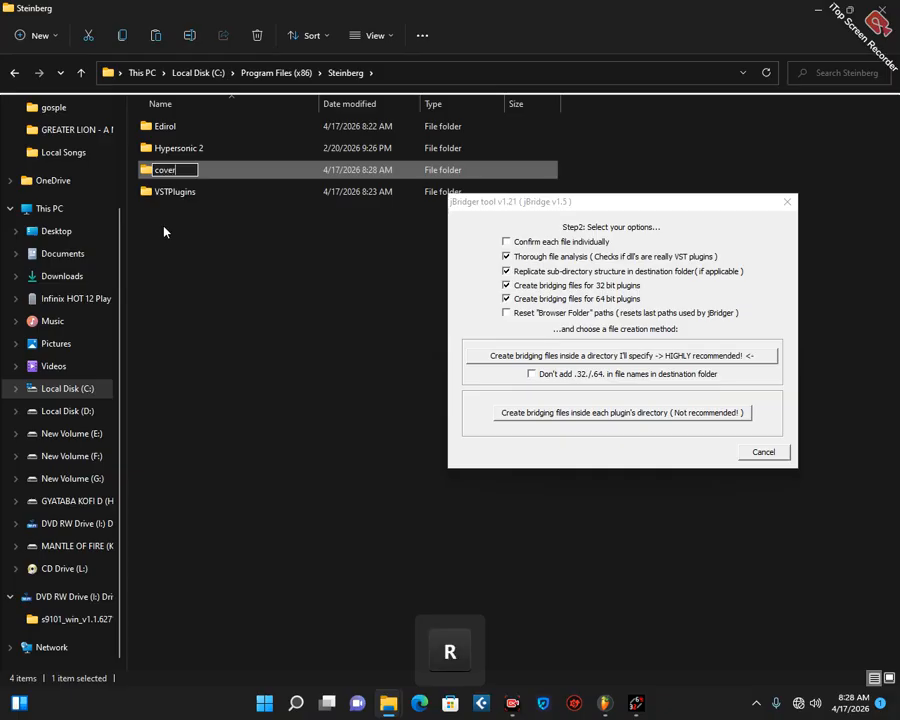
pyautogui.write('yed plugins ')
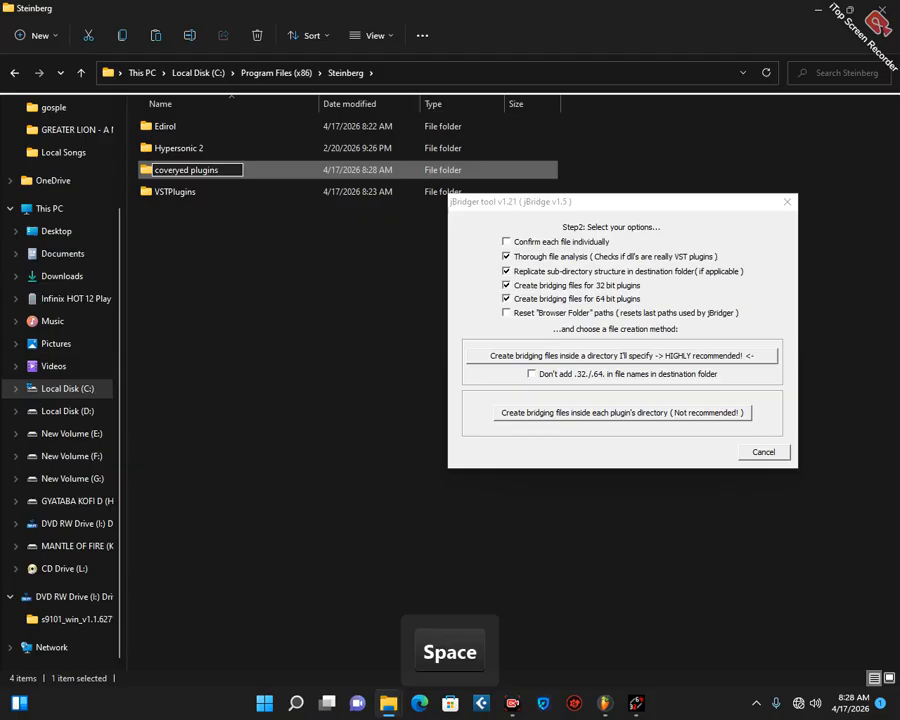
pyautogui.write('21')
pyautogui.press('BackSpace')
pyautogui.write('32')
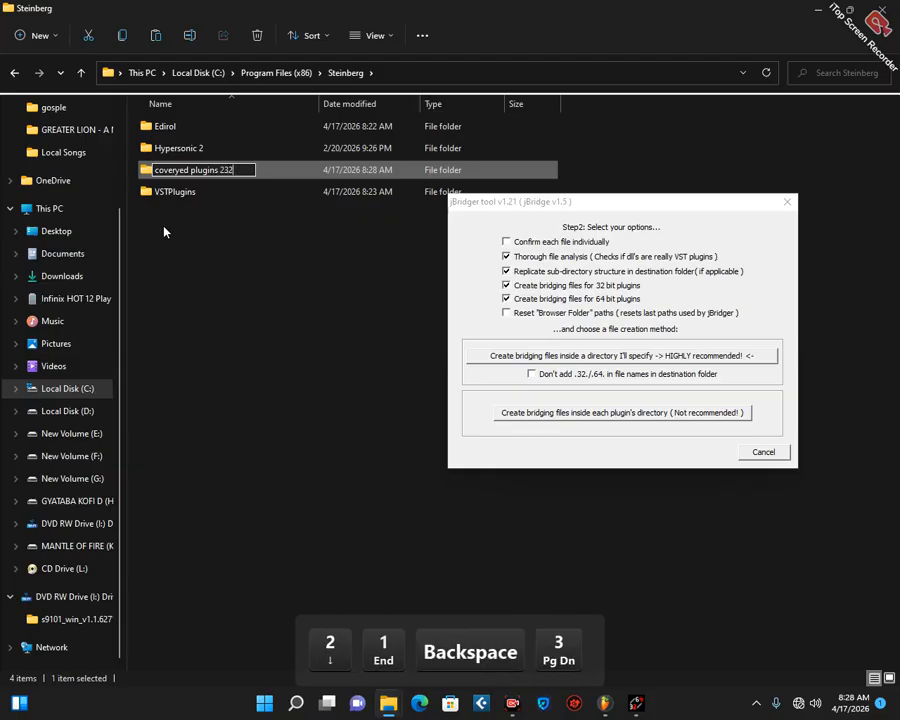
pyautogui.write(' to 64 bi')
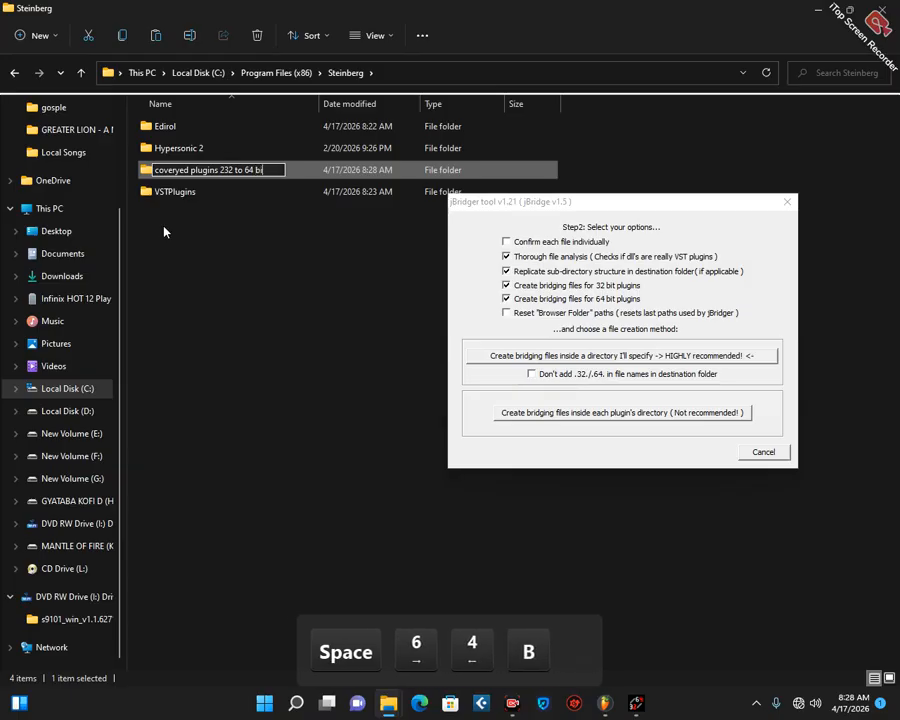
pyautogui.write('t')
pyautogui.press('Return')
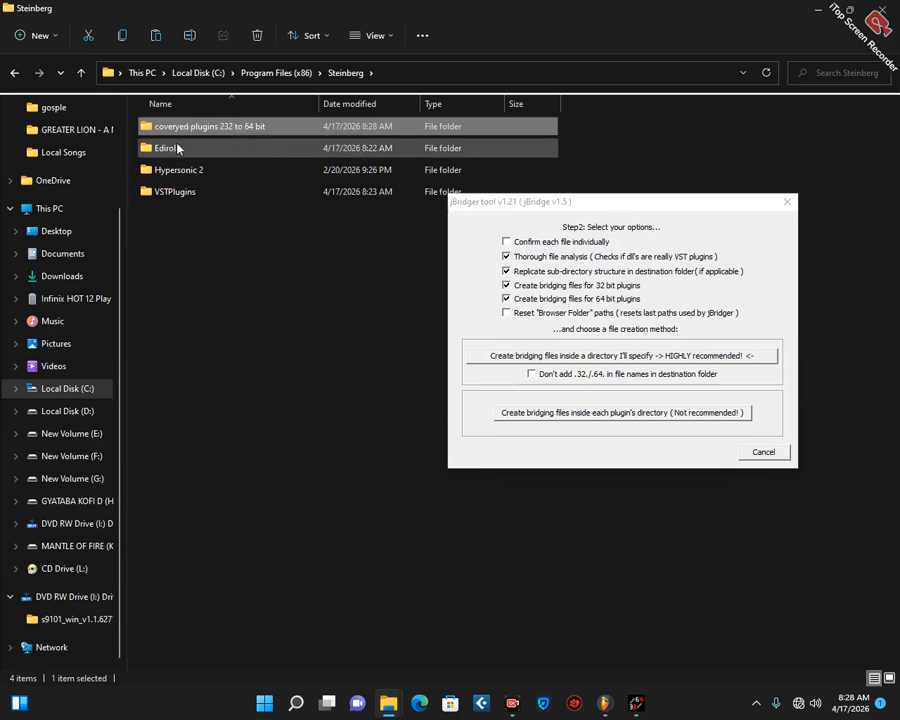
# - Check the contents of the Edirol folder inside VSTPlugins, and return to the VSTPlugins folder
pyautogui.doubleClick(193, 193)
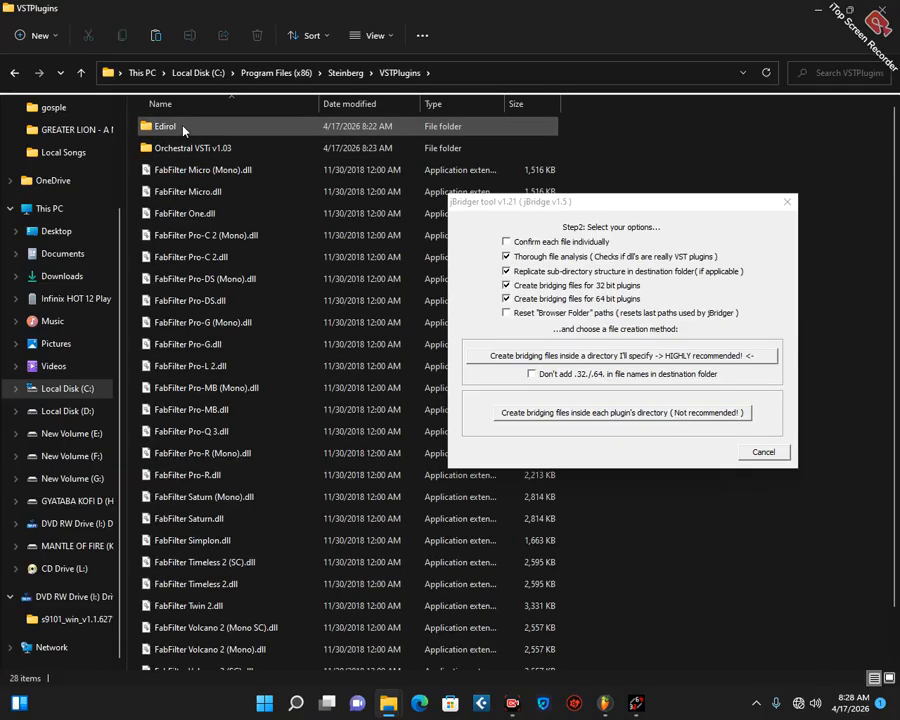
pyautogui.doubleClick(183, 127)
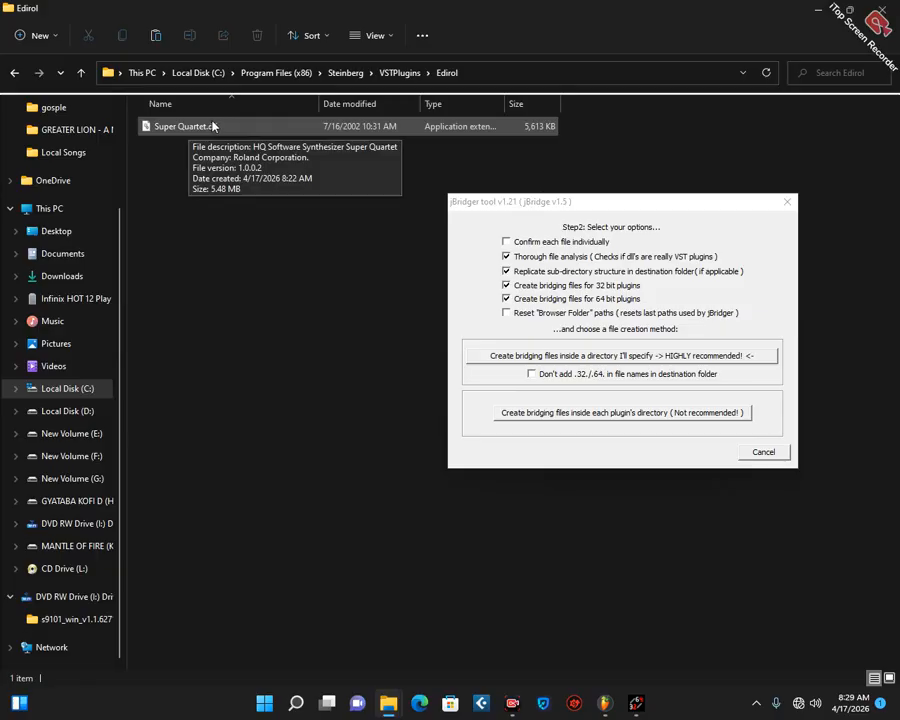
pyautogui.click(82, 72)
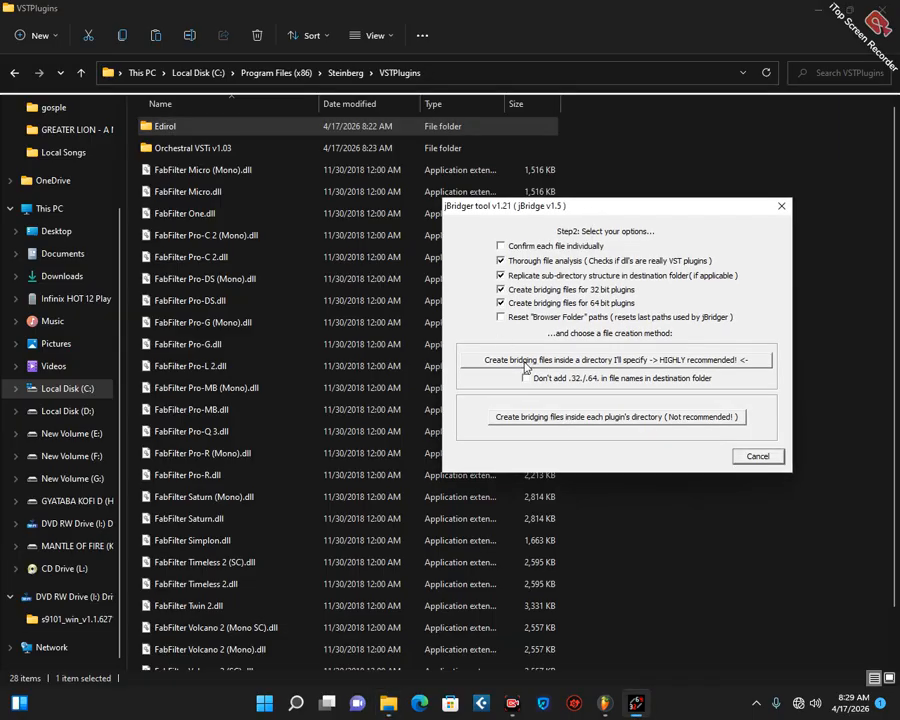
# - Choose creating bridging files inside a specified directory, and select Super Quartet.dll in Steinberg's VSTPlugins\Edirol folder as the plugin to scan
pyautogui.click(645, 366)
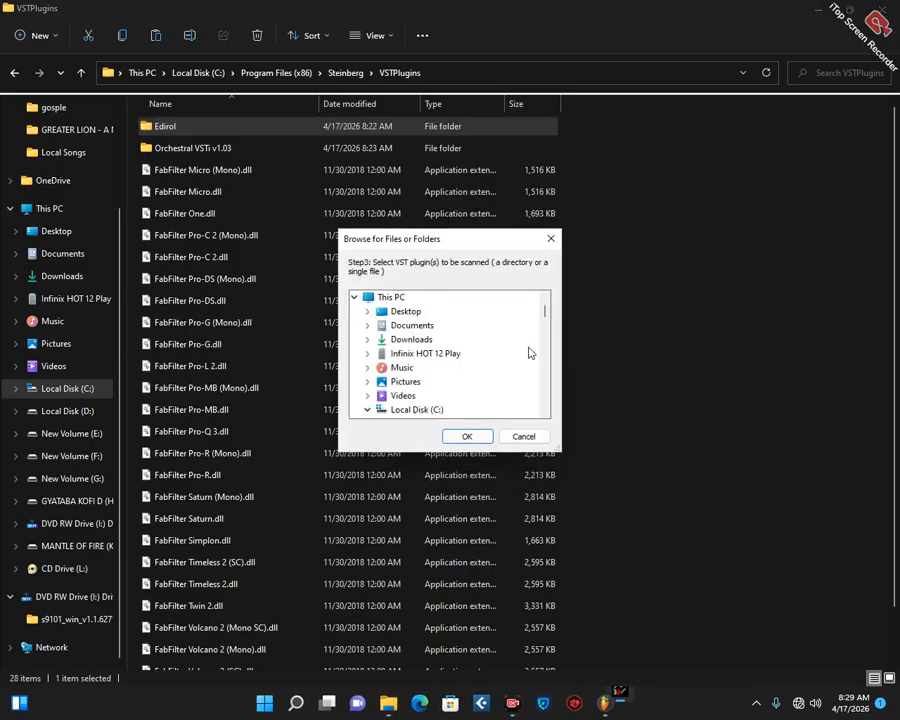
pyautogui.moveTo(544, 316); pyautogui.dragTo(544, 322)
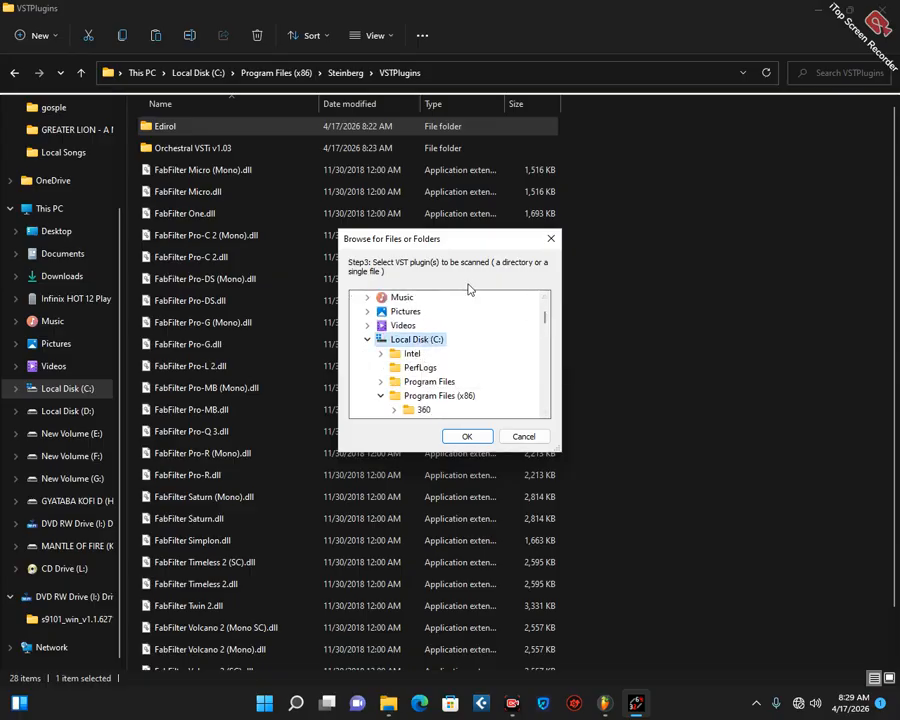
pyautogui.click(426, 398)
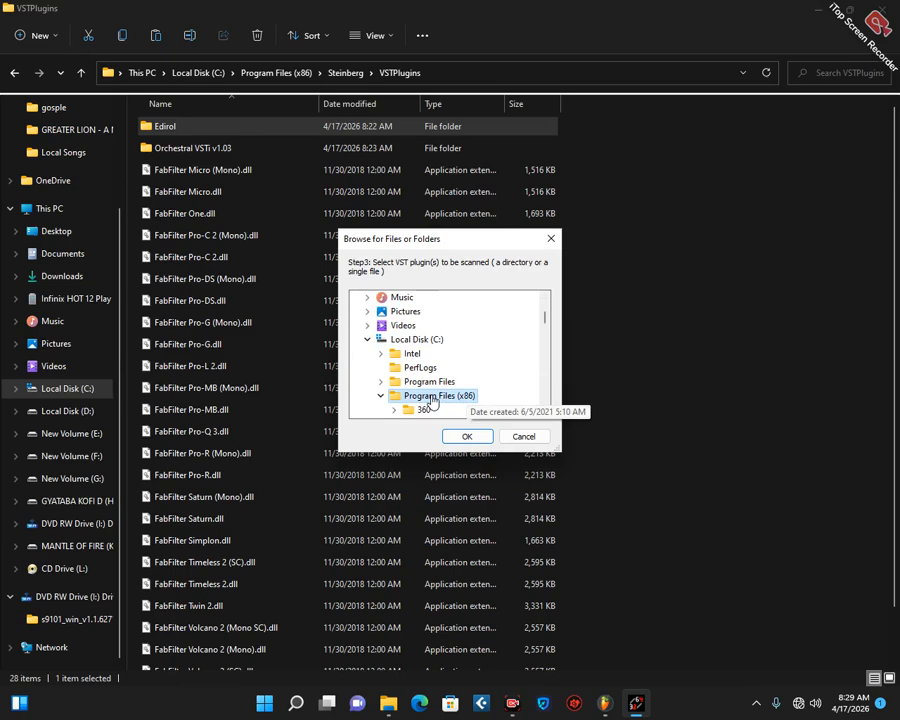
pyautogui.moveTo(544, 326); pyautogui.dragTo(544, 369)
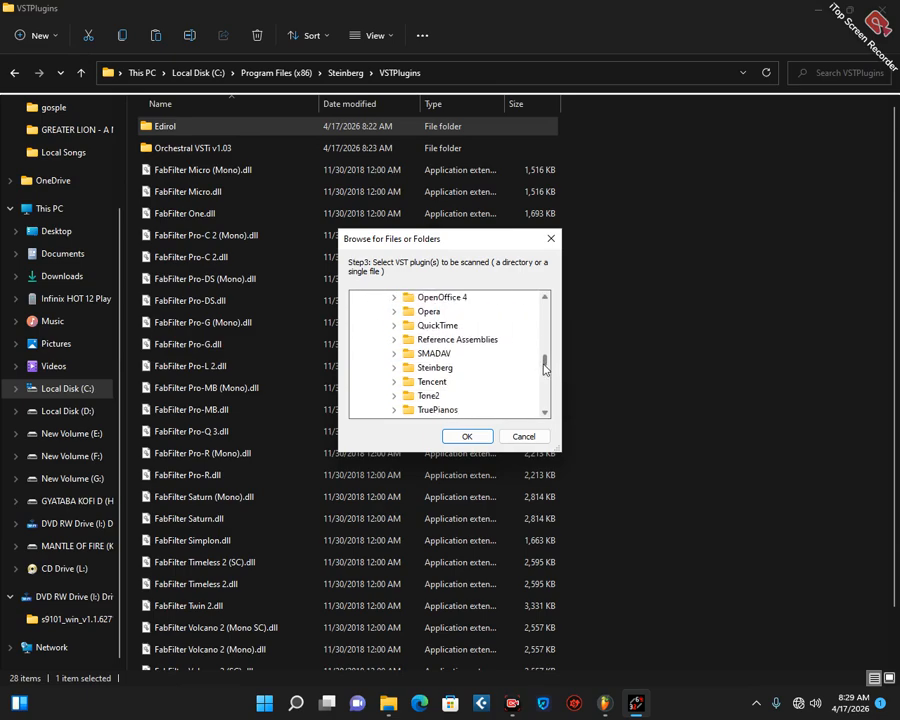
pyautogui.doubleClick(435, 367)
pyautogui.moveTo(541, 349); pyautogui.dragTo(480, 352)
pyautogui.doubleClick(451, 339)
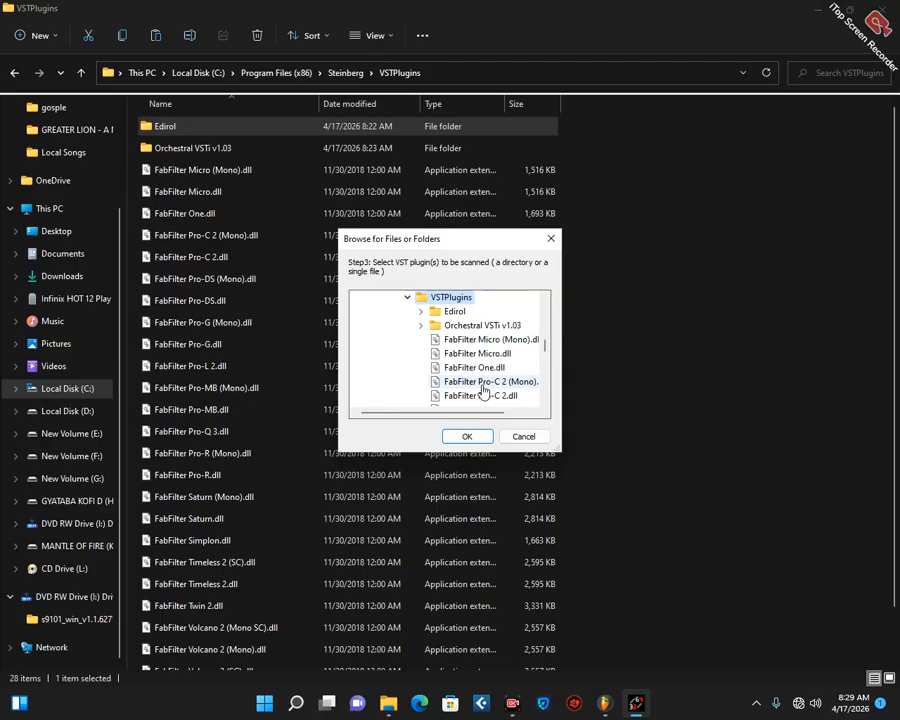
pyautogui.doubleClick(455, 313)
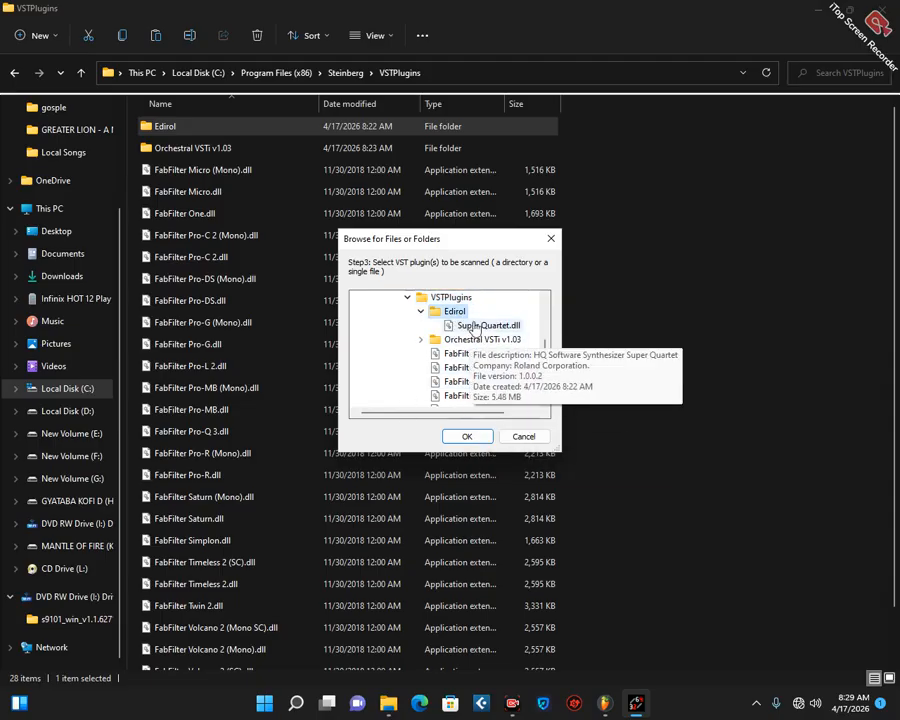
pyautogui.click(476, 327)
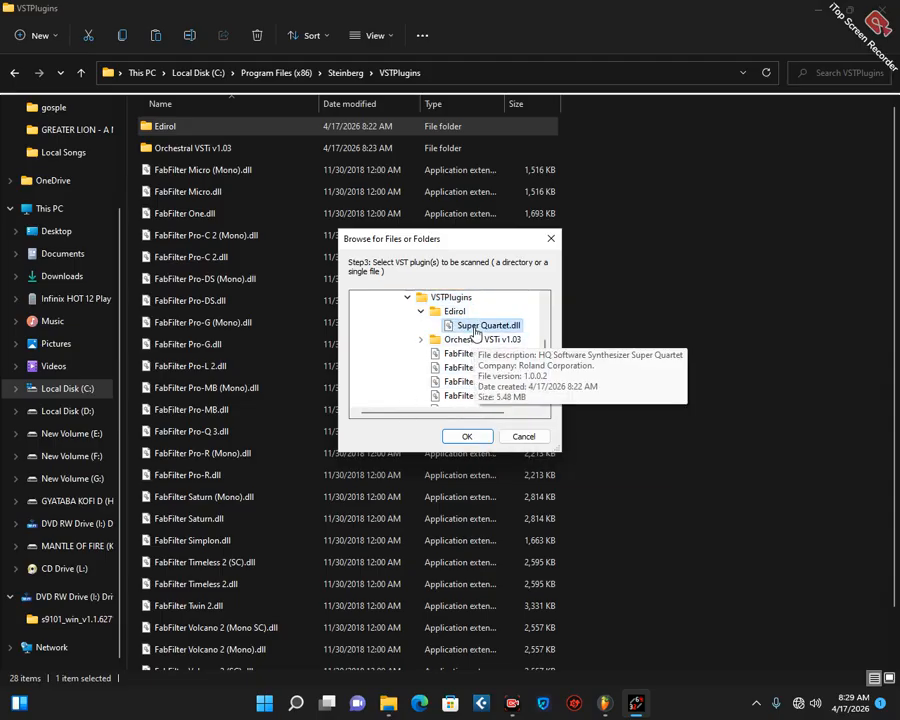
pyautogui.click(466, 436)
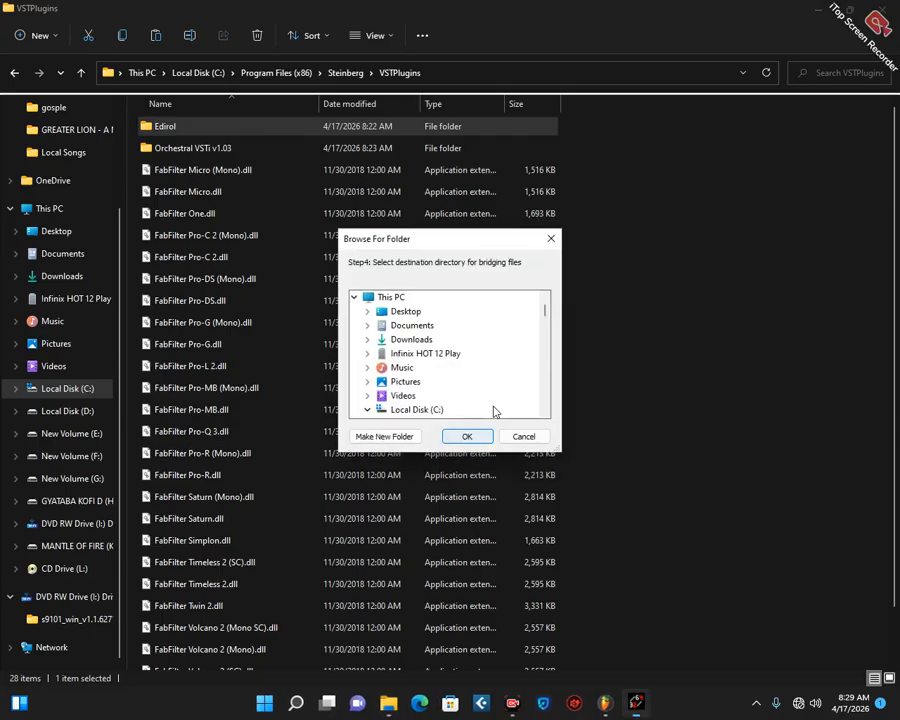
# - Bridge the plugin into Steinberg's "coveryed plugins 232 to 64 bit" folder under Program Files (x86), and dismiss the completion dialog
pyautogui.moveTo(542, 316)
pyautogui.mouseDown()
pyautogui.moveTo(544, 330)
pyautogui.moveTo(543, 302)
pyautogui.mouseUp()
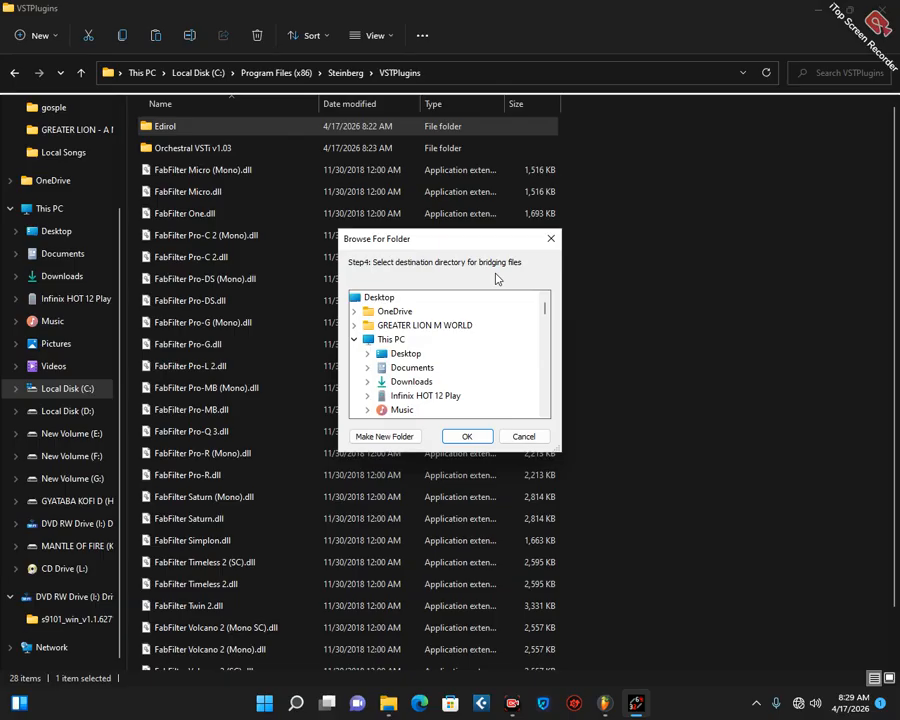
pyautogui.click(397, 342)
pyautogui.scroll(-4, 544, 316)
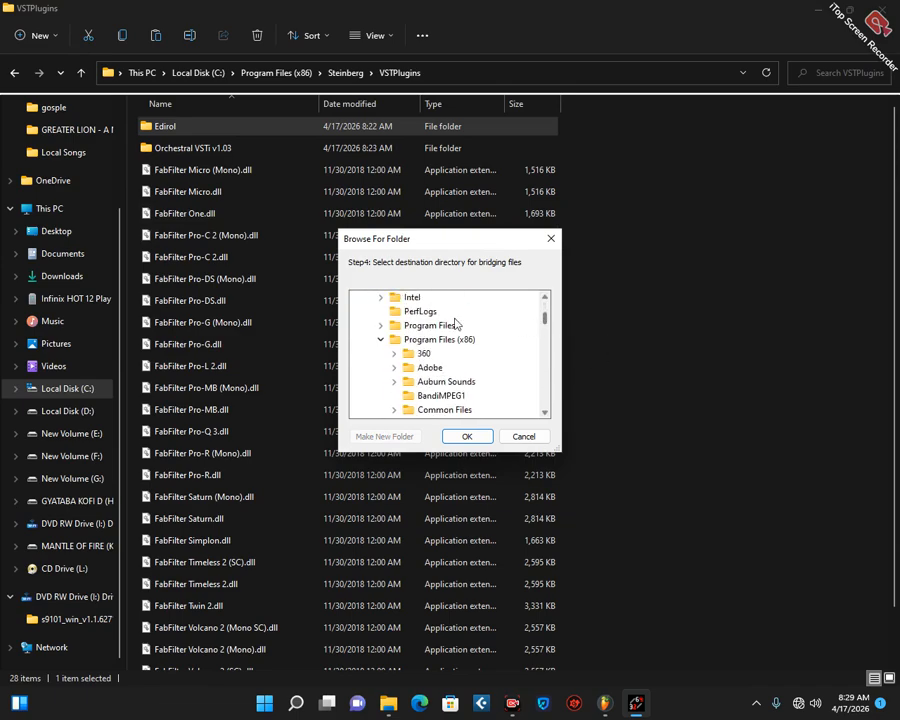
pyautogui.scroll(2, 470, 325)
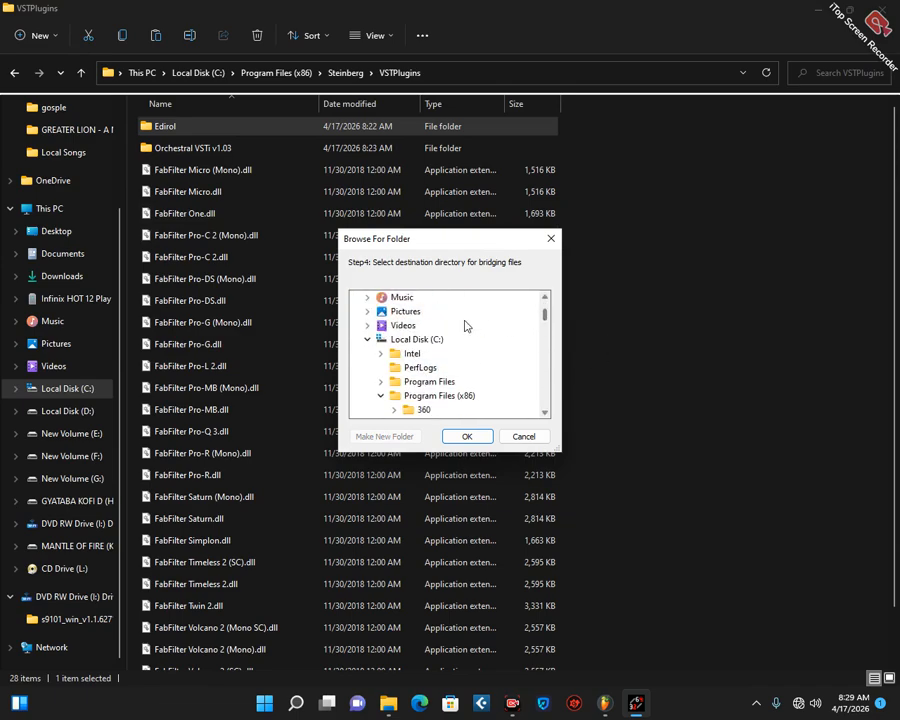
pyautogui.click(425, 340)
pyautogui.scroll(-6, 544, 330)
pyautogui.moveTo(543, 329); pyautogui.dragTo(541, 341)
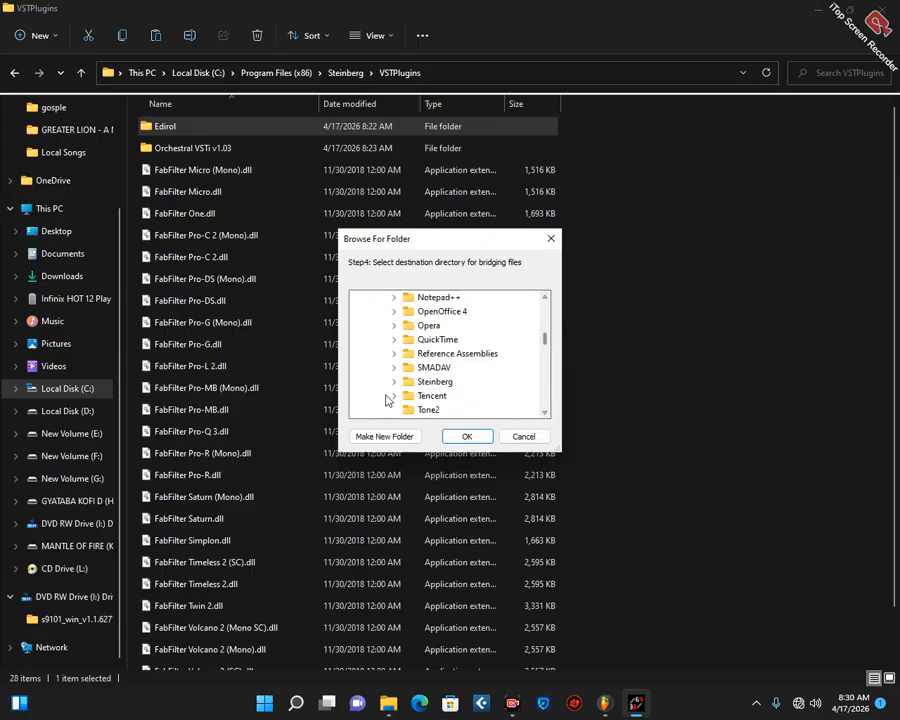
pyautogui.click(435, 381)
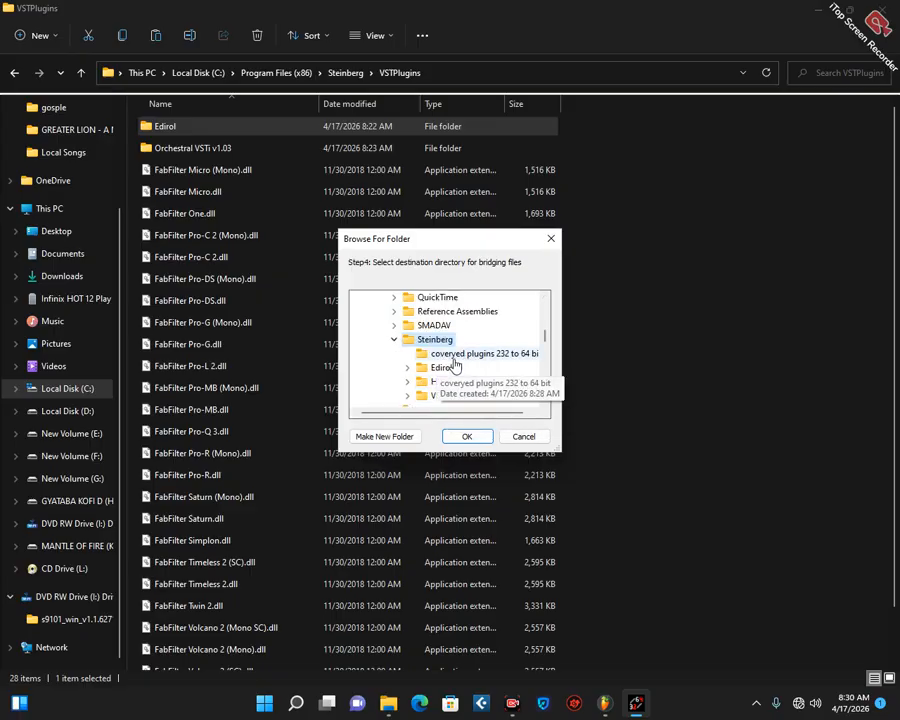
pyautogui.click(454, 360)
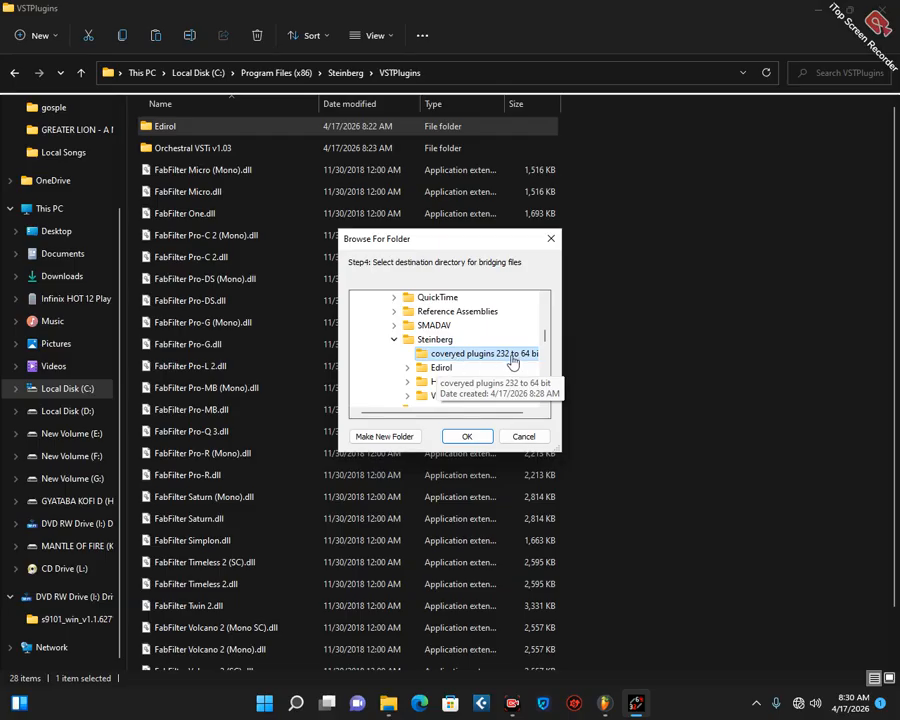
pyautogui.click(466, 437)
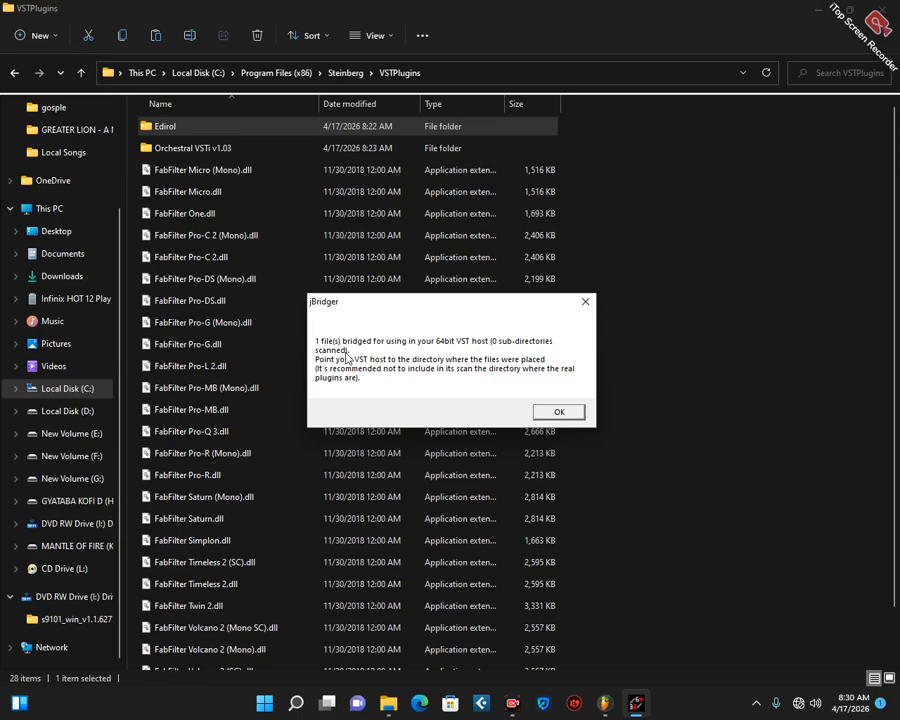
pyautogui.click(556, 413)
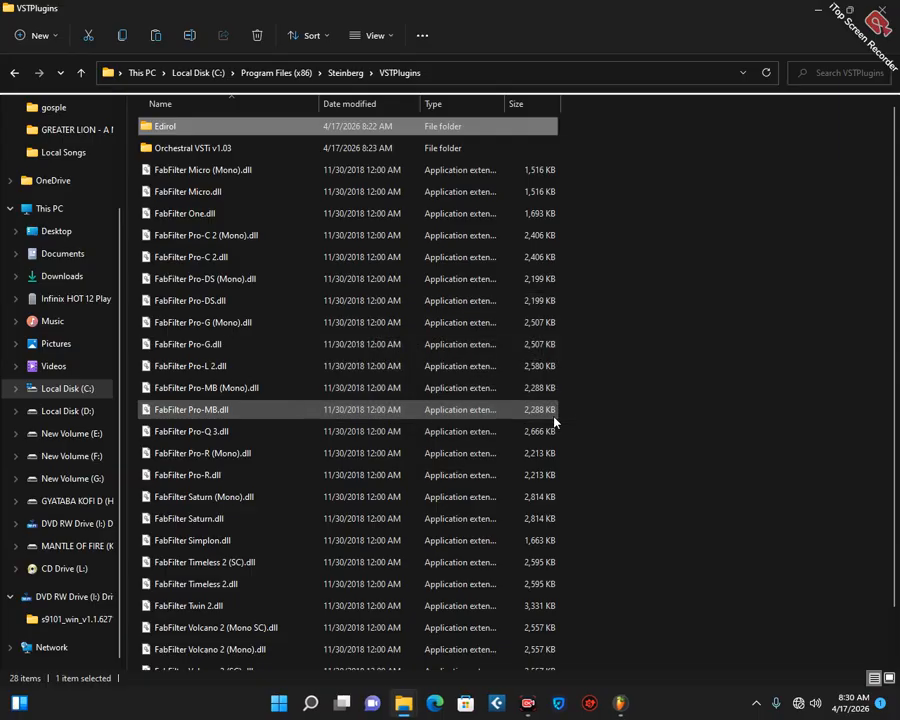
# - Run jBridger as administrator again and choose the x64 (64bit) host architecture
pyautogui.click(316, 704)
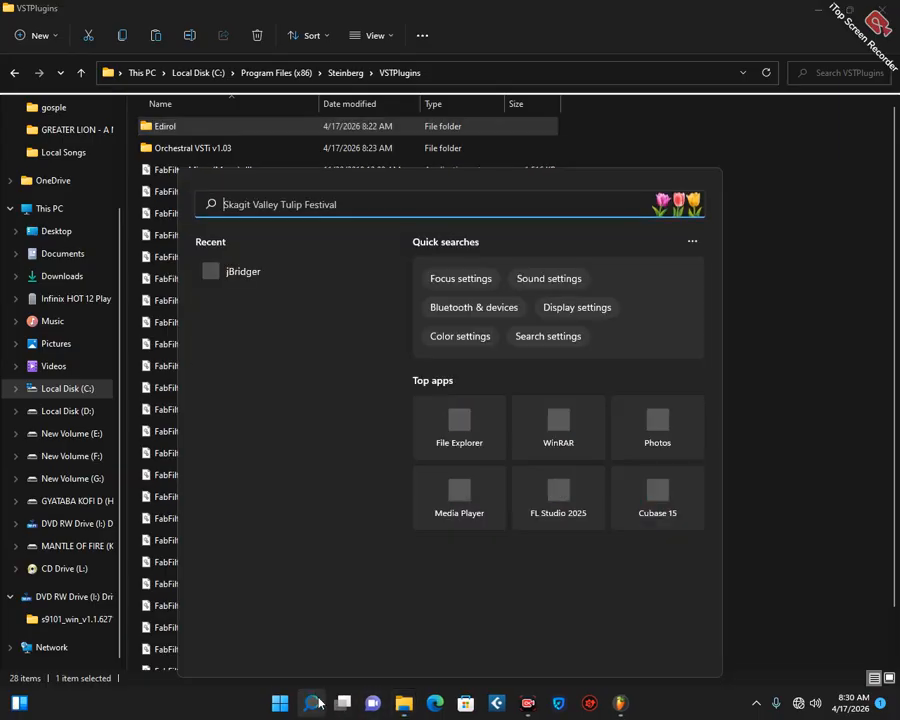
pyautogui.rightClick(278, 285)
pyautogui.click(346, 298)
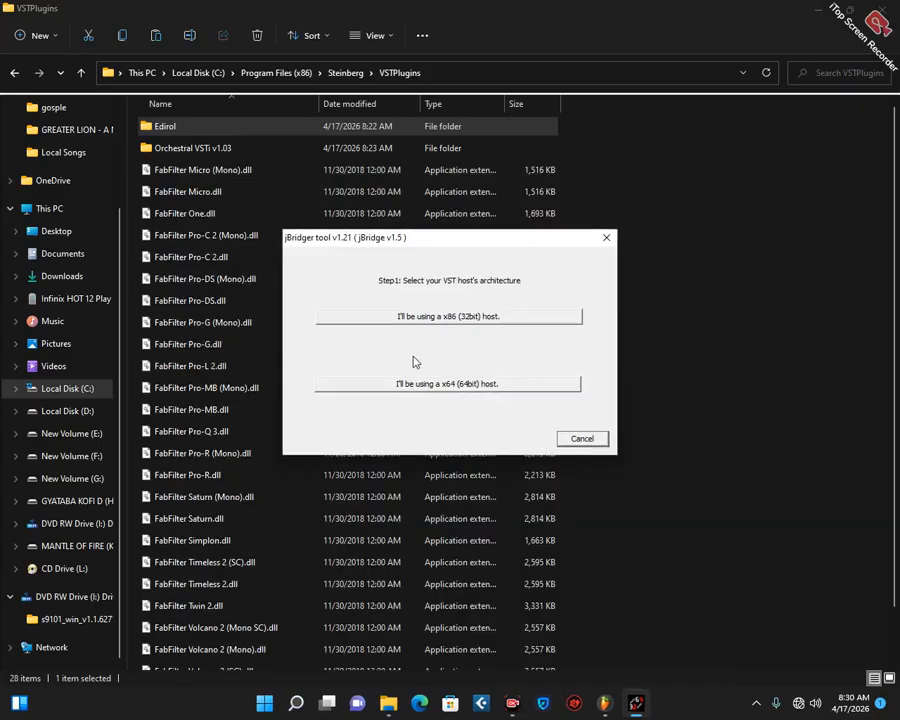
pyautogui.click(487, 391)
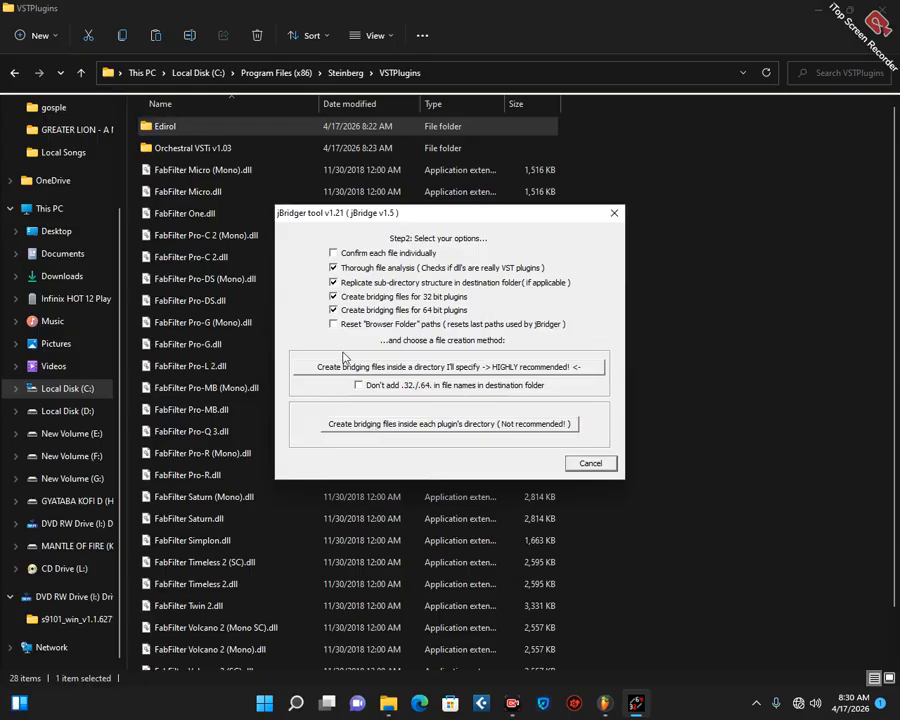
# - Switch to the VSTPlugins file window, open its Edirol folder and select Super Quartet.dll
pyautogui.click(230, 14)
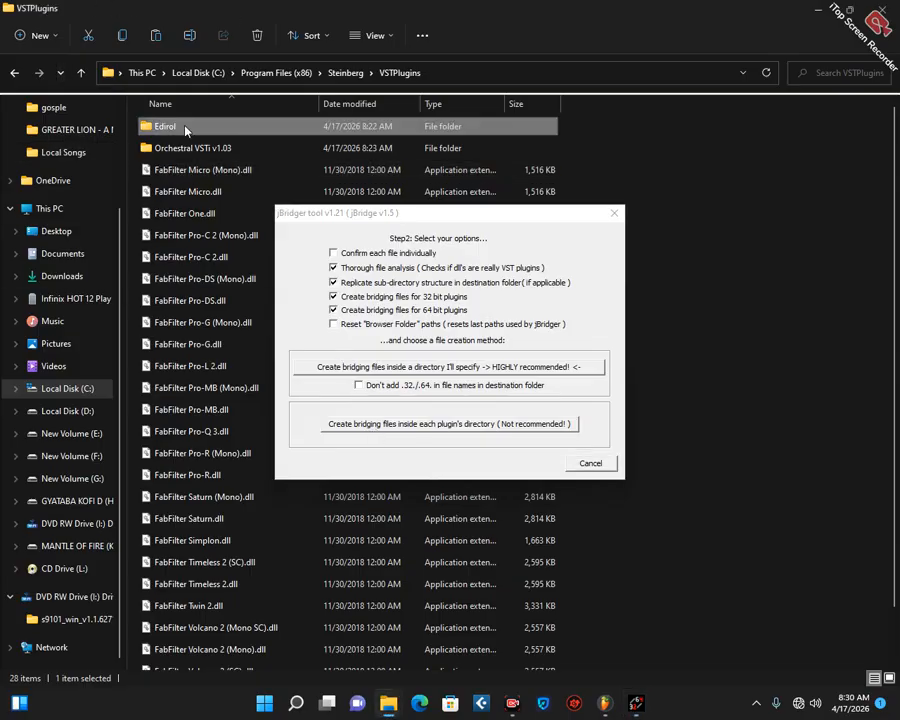
pyautogui.doubleClick(173, 129)
pyautogui.click(186, 133)
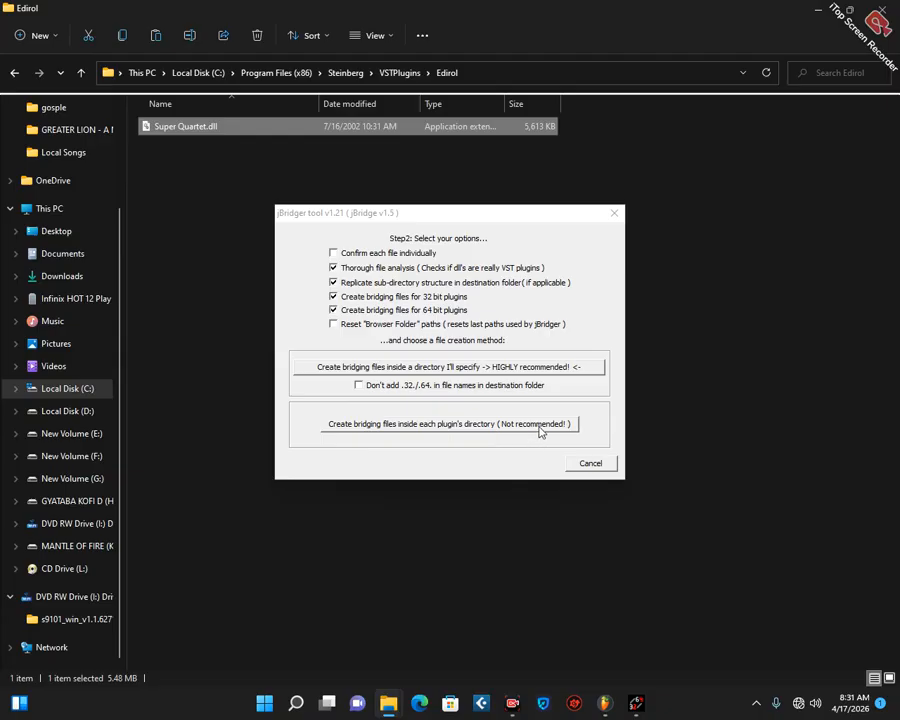
# - Choose creating bridging files inside each plugin's directory, and expand the Steinberg folder in Program Files (x86) on drive C
pyautogui.click(433, 424)
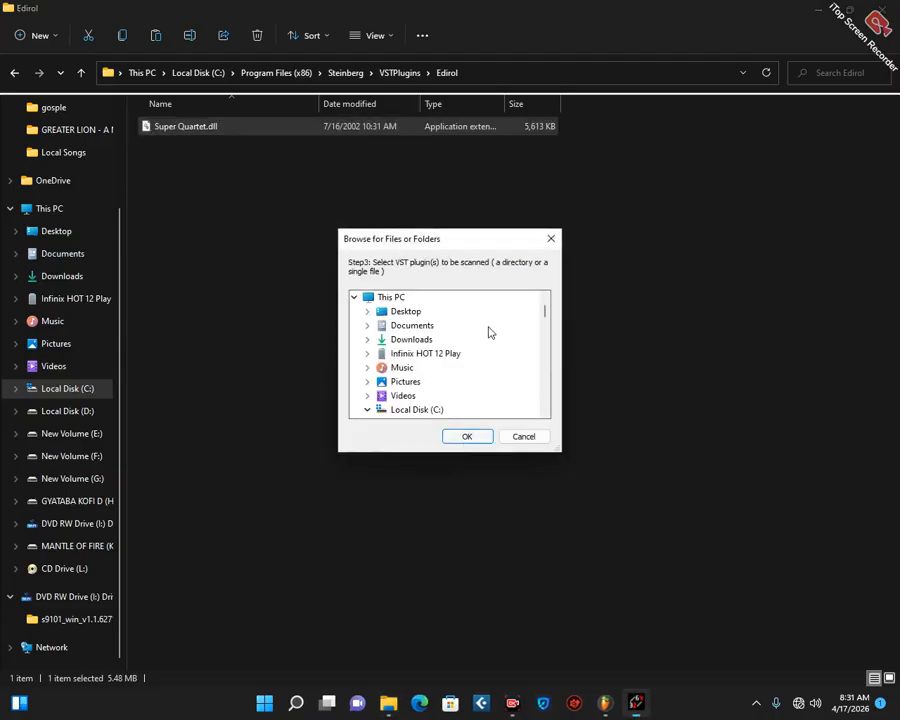
pyautogui.moveTo(545, 311); pyautogui.dragTo(545, 317)
pyautogui.click(431, 342)
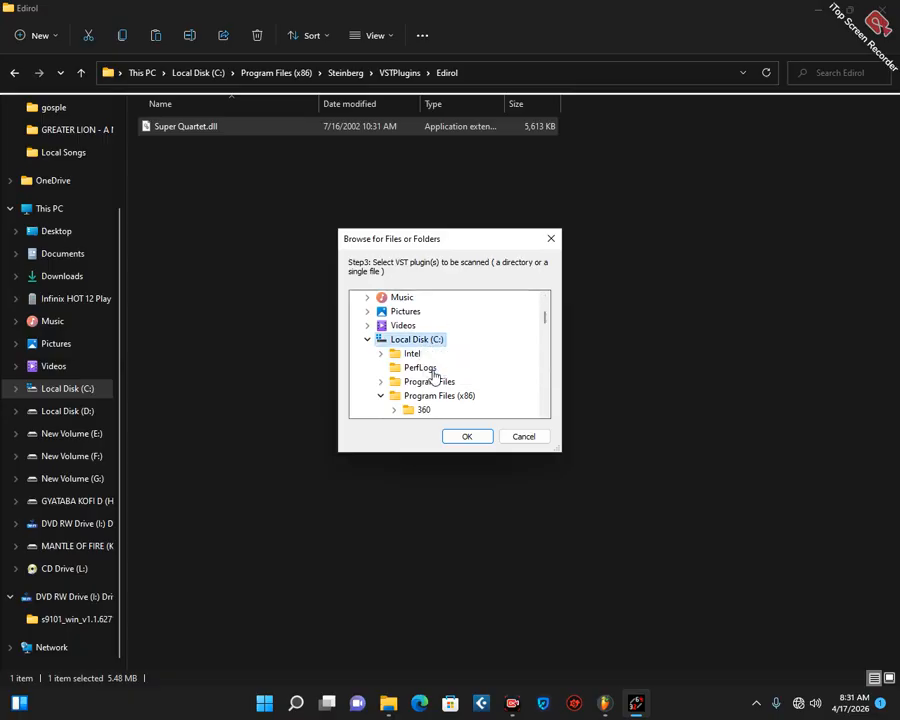
pyautogui.click(432, 400)
pyautogui.moveTo(544, 317); pyautogui.dragTo(546, 335)
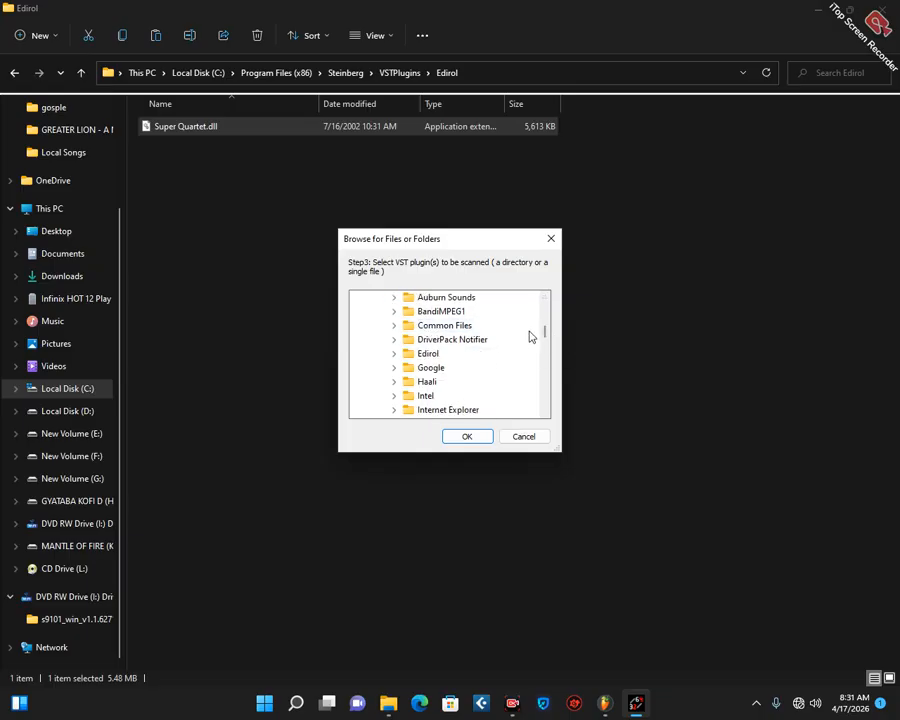
pyautogui.moveTo(543, 333); pyautogui.dragTo(543, 360)
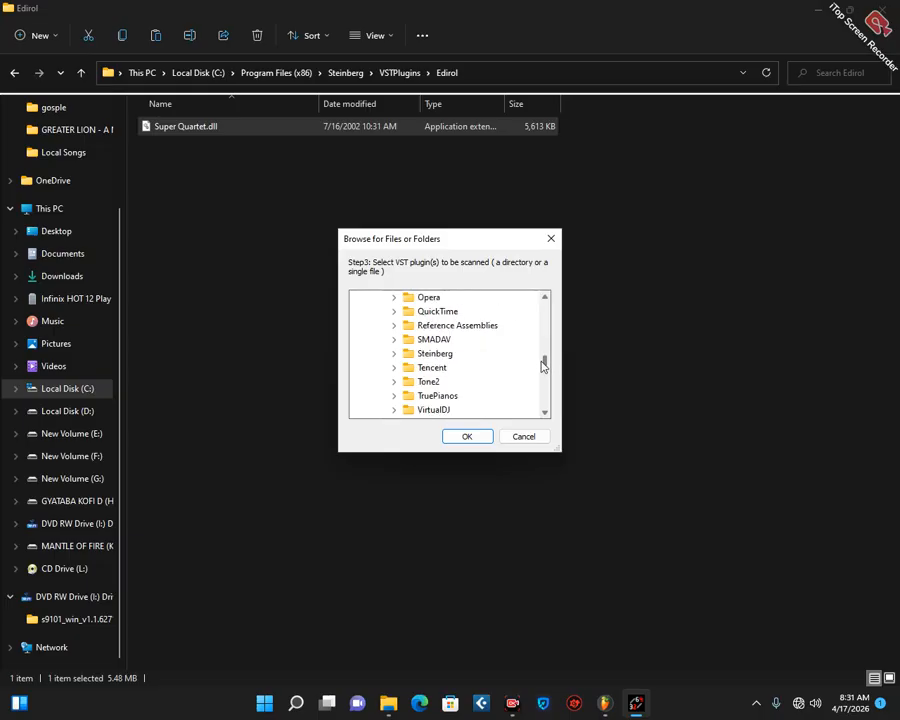
pyautogui.click(395, 354)
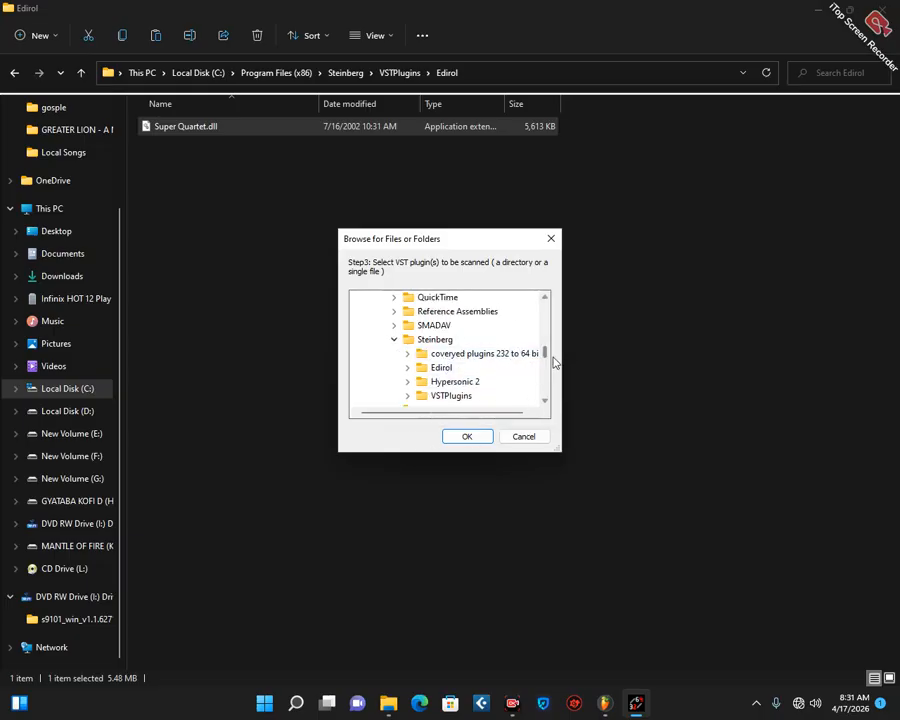
# - Bridge Super Quartet.dll from Steinberg's VSTPlugins\Edirol folder, and dismiss the completion dialog
pyautogui.doubleClick(444, 396)
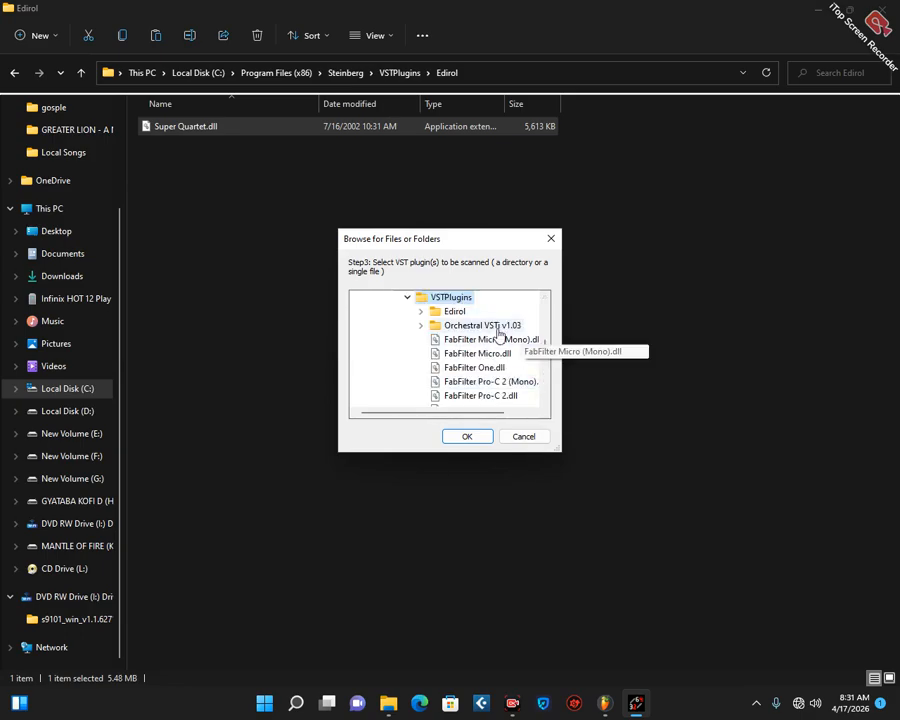
pyautogui.doubleClick(454, 311)
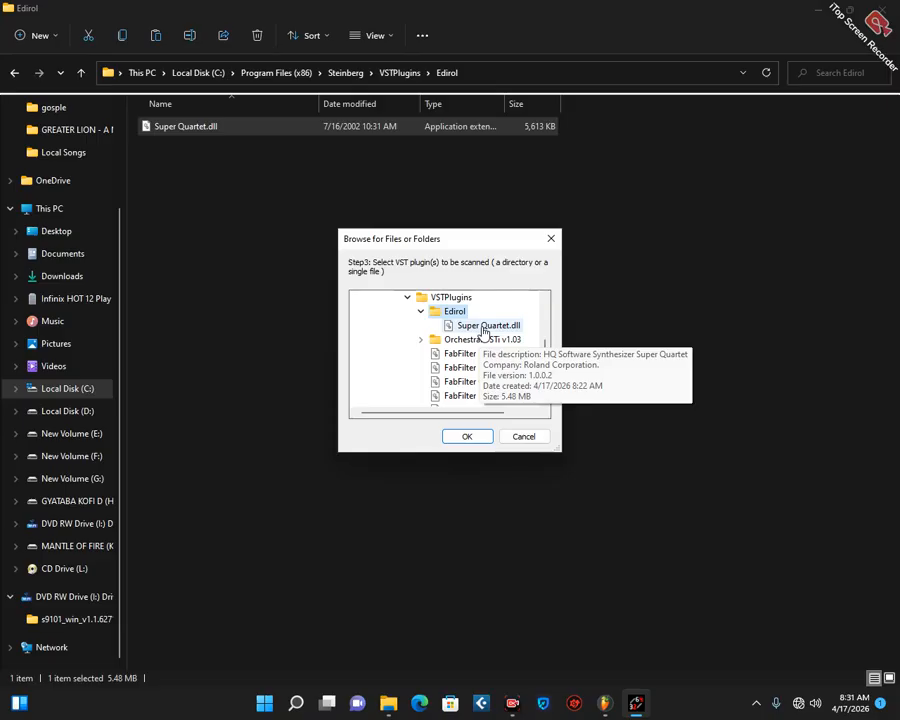
pyautogui.click(484, 329)
pyautogui.click(463, 441)
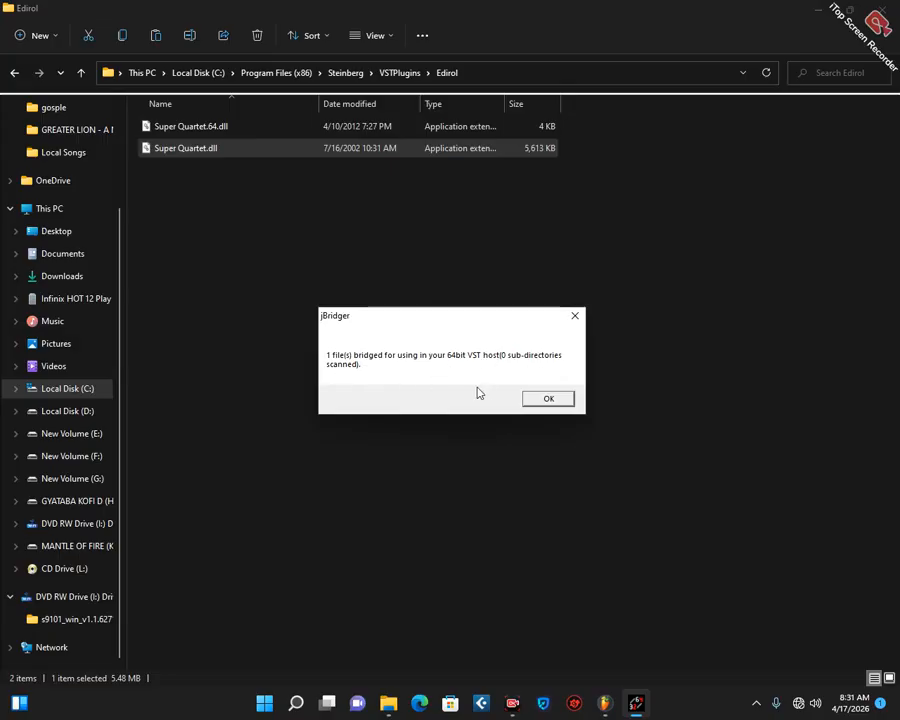
pyautogui.click(548, 401)
# - Compare the plugin files in the Edirol and Orchestral VSTi v1.03 folders, checking Super Quartet.64.dll and Orchestral.dll
pyautogui.click(141, 277)
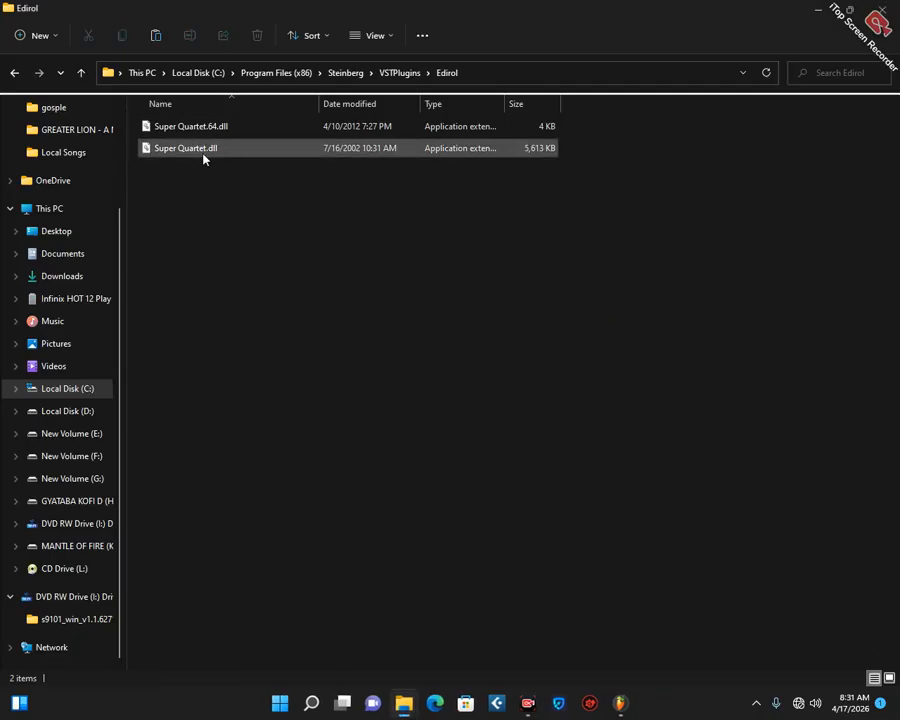
pyautogui.moveTo(204, 158)
pyautogui.click(213, 130)
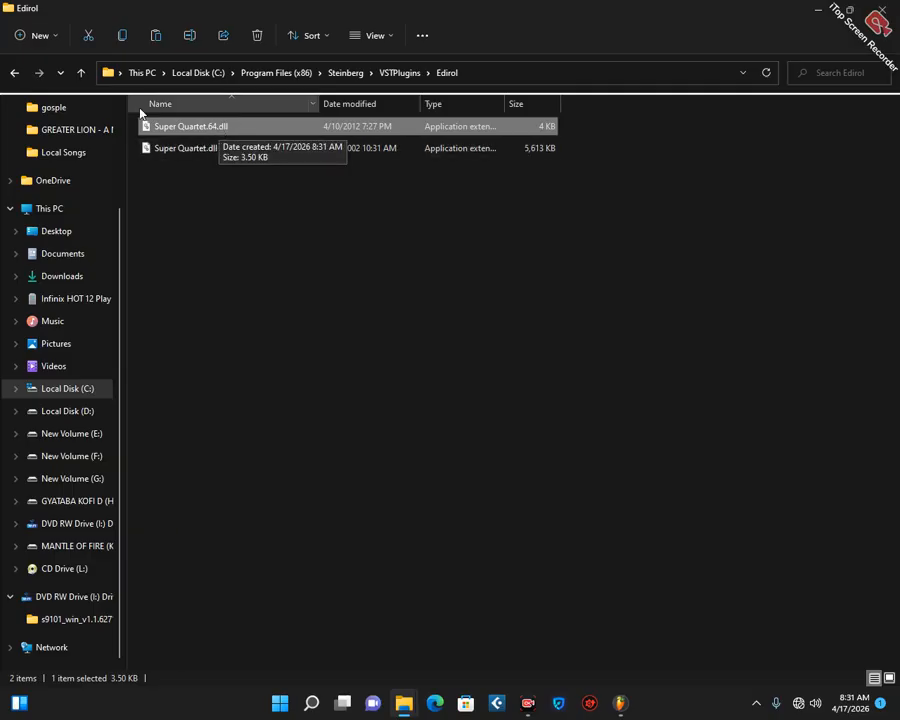
pyautogui.click(81, 73)
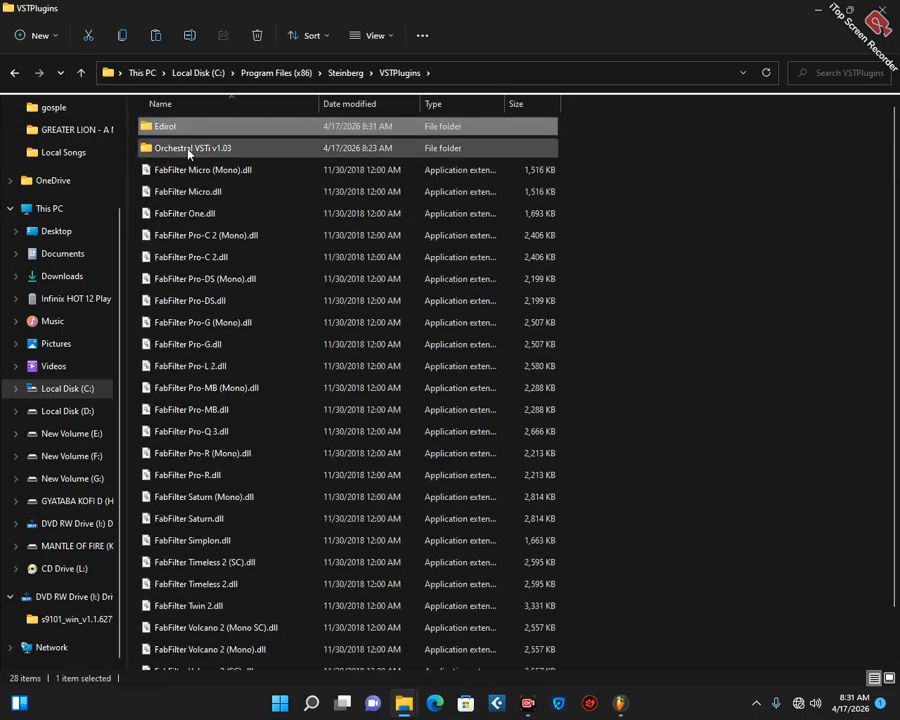
pyautogui.doubleClick(190, 150)
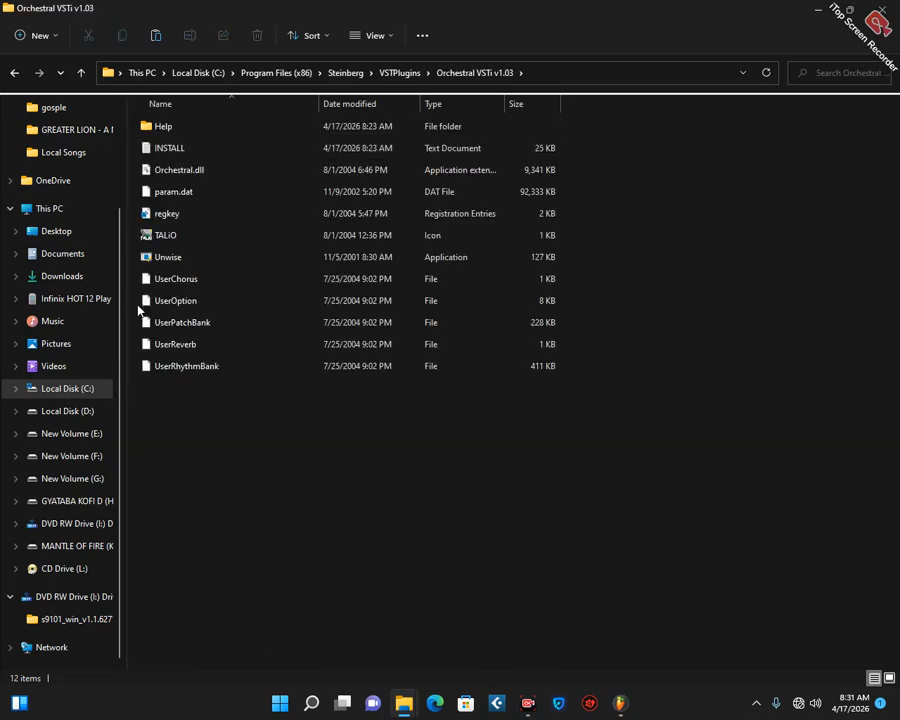
pyautogui.click(169, 178)
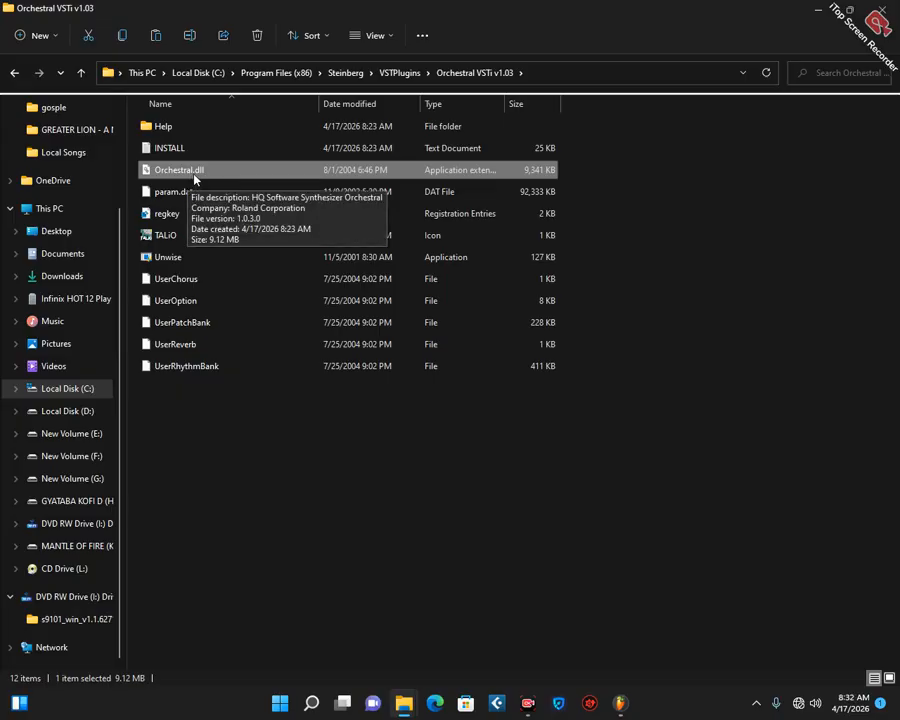
pyautogui.click(81, 73)
pyautogui.doubleClick(160, 134)
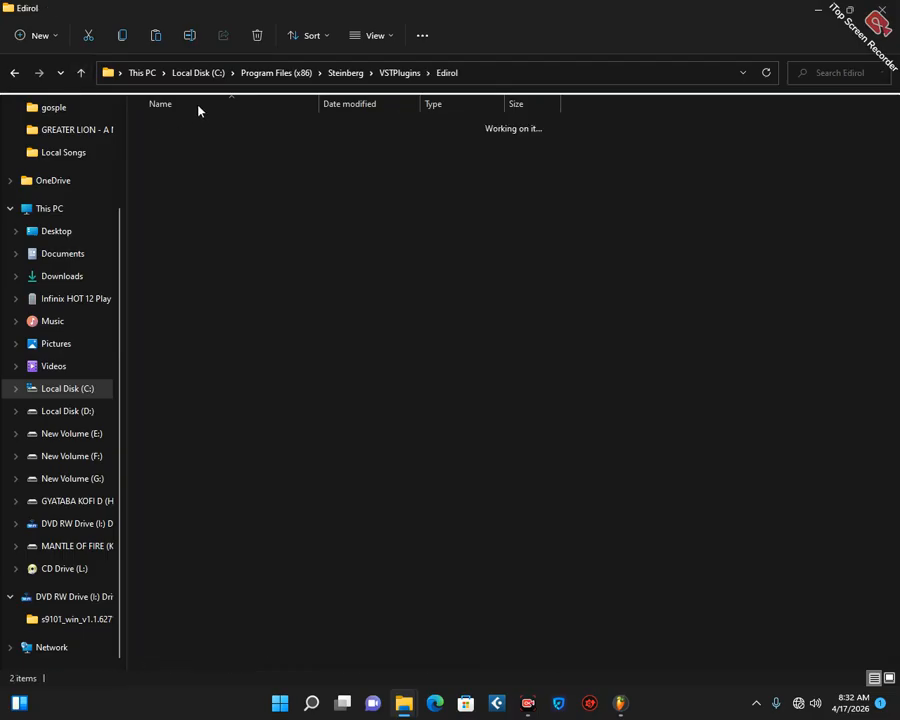
pyautogui.click(213, 134)
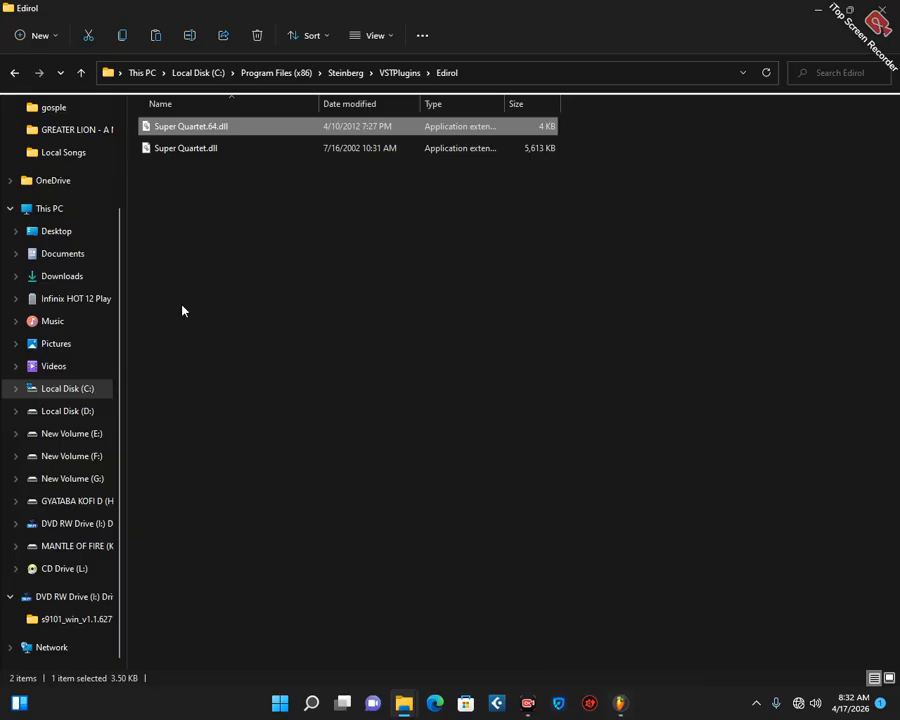
pyautogui.click(81, 73)
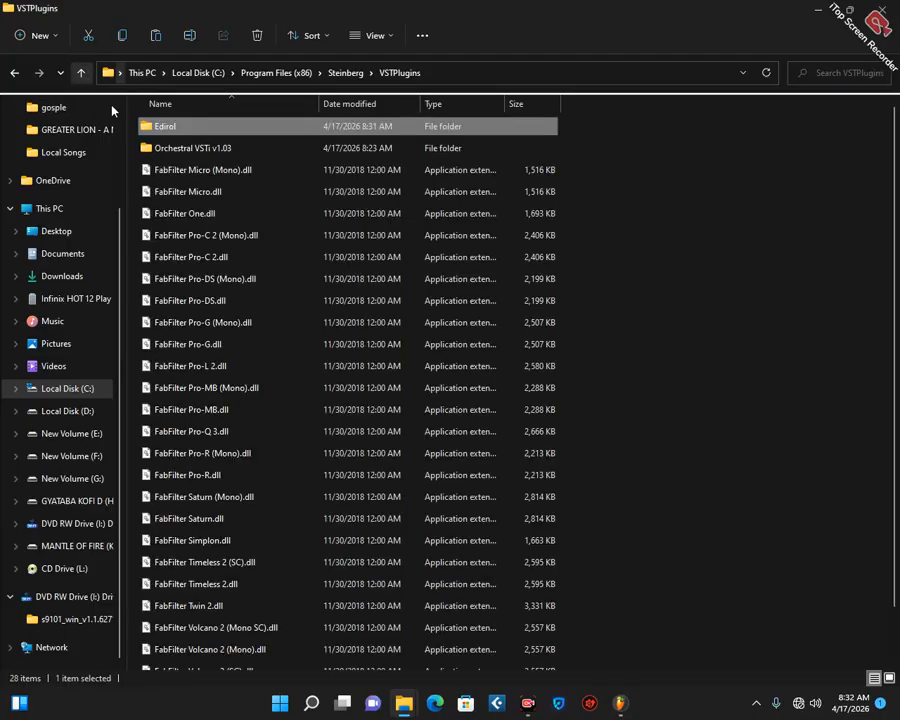
pyautogui.doubleClick(209, 148)
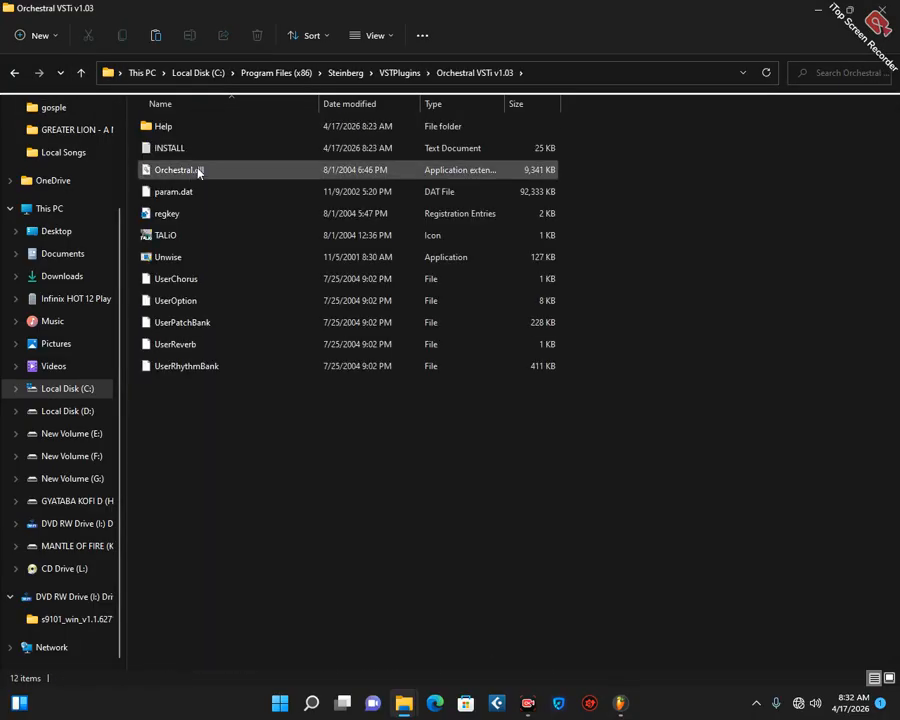
pyautogui.click(198, 171)
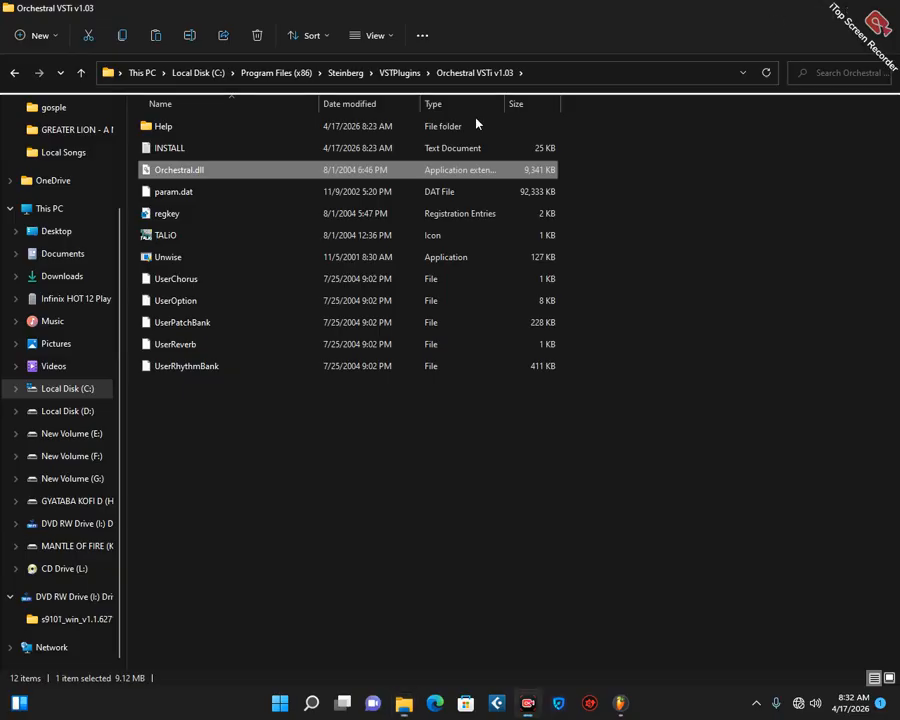
# - Minimize the file window, run jBridger as administrator and choose the x64 (64bit) host architecture
pyautogui.click(816, 10)
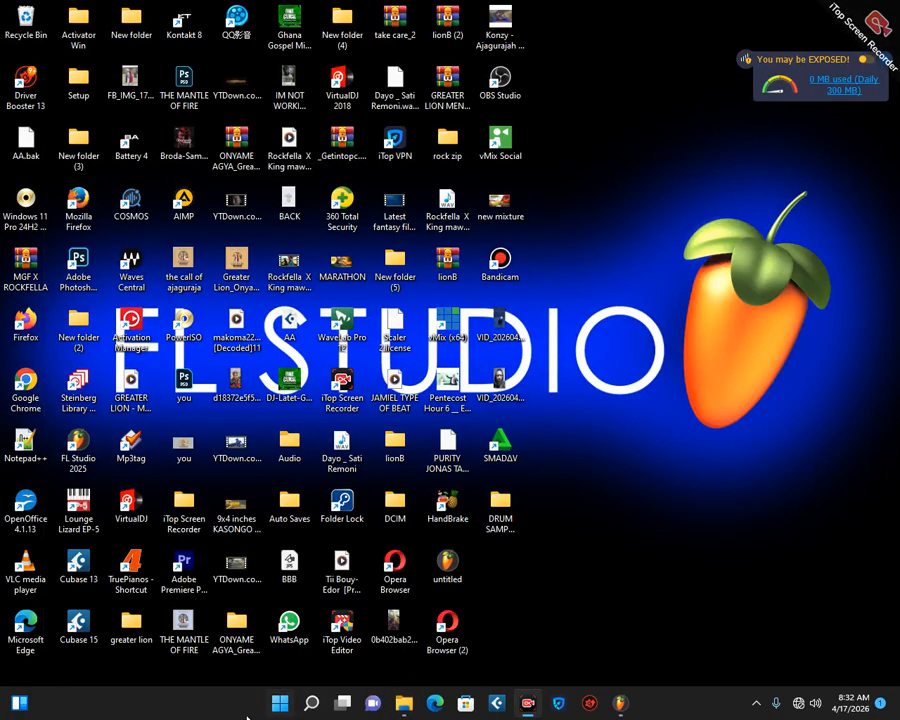
pyautogui.click(312, 704)
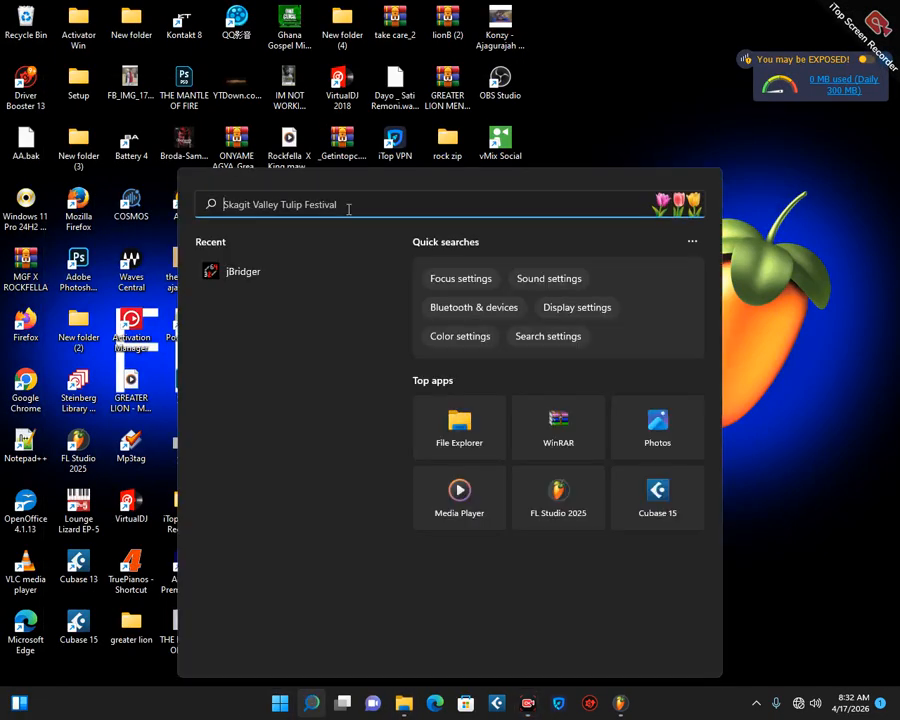
pyautogui.write('jb')
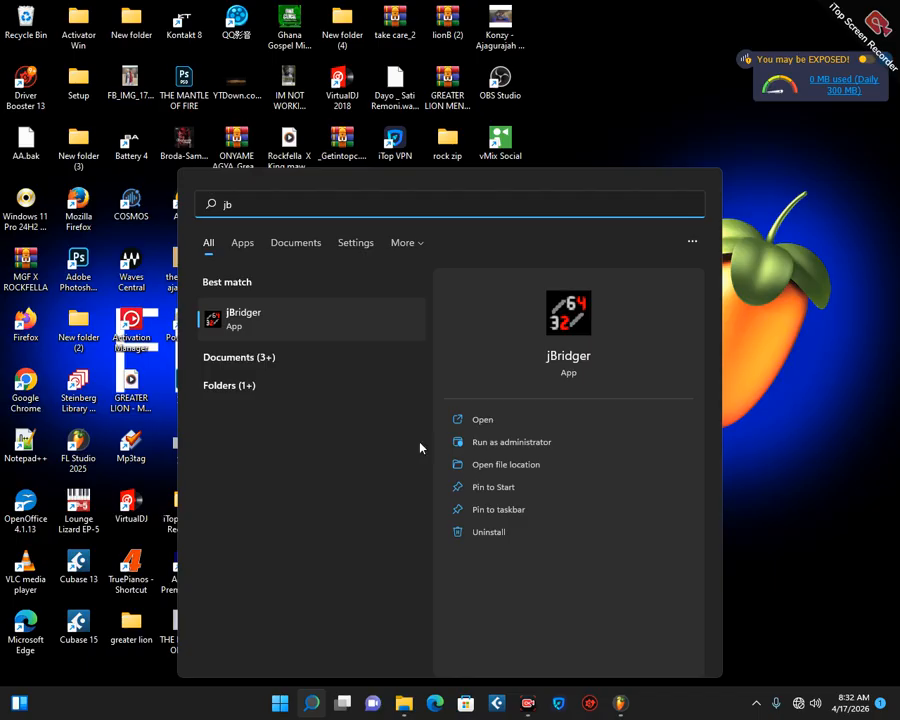
pyautogui.click(486, 445)
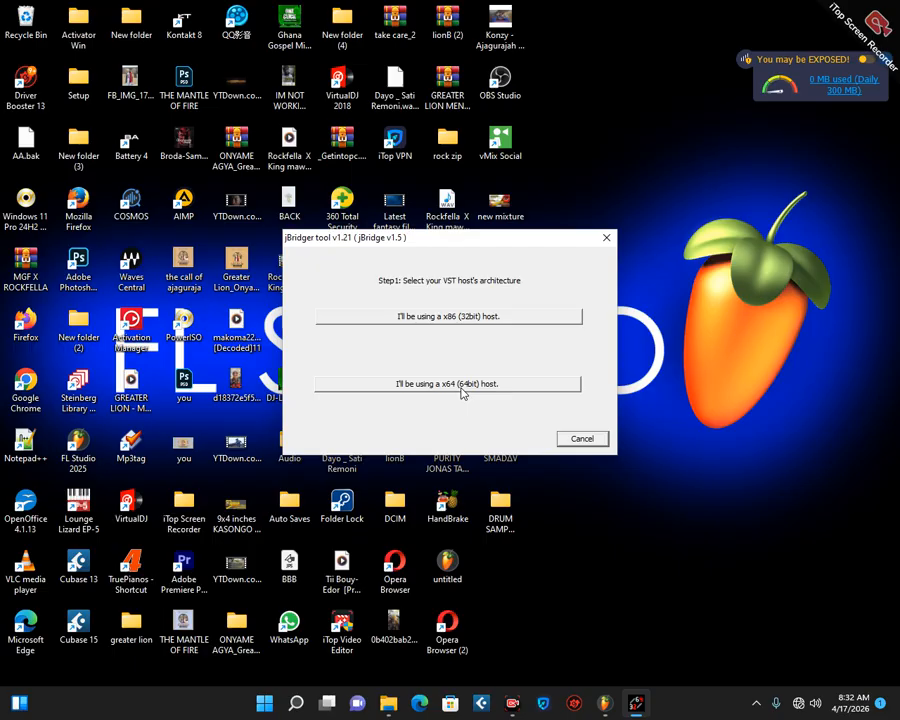
pyautogui.click(518, 390)
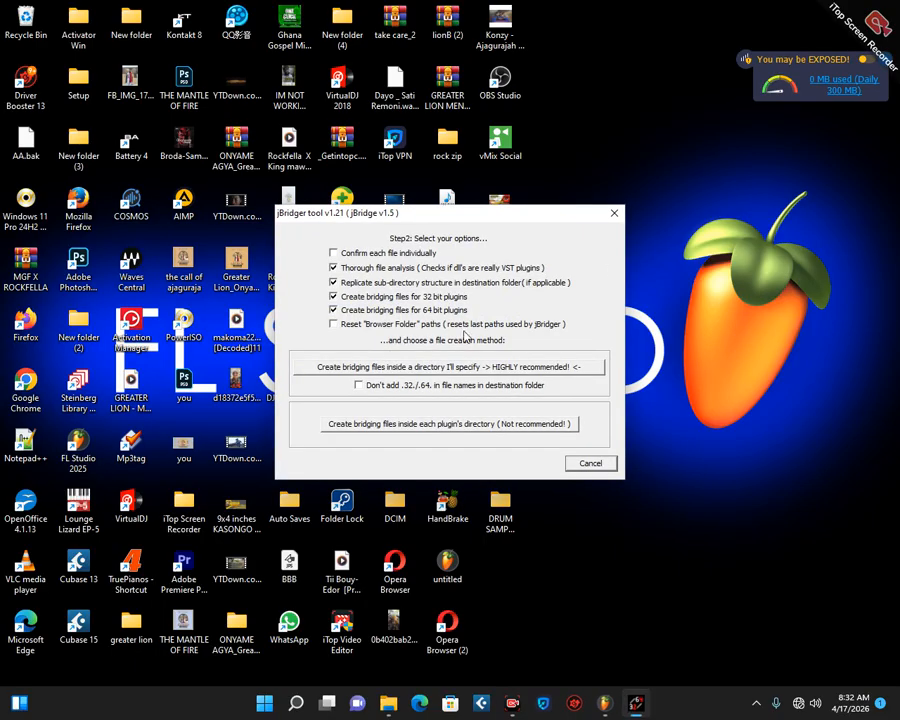
# - Bridge Orchestral.dll from Steinberg's VSTPlugins\Orchestral VSTi v1.03 folder inside the plugin's own directory, and dismiss the completion dialog
pyautogui.moveTo(491, 207); pyautogui.dragTo(527, 197)
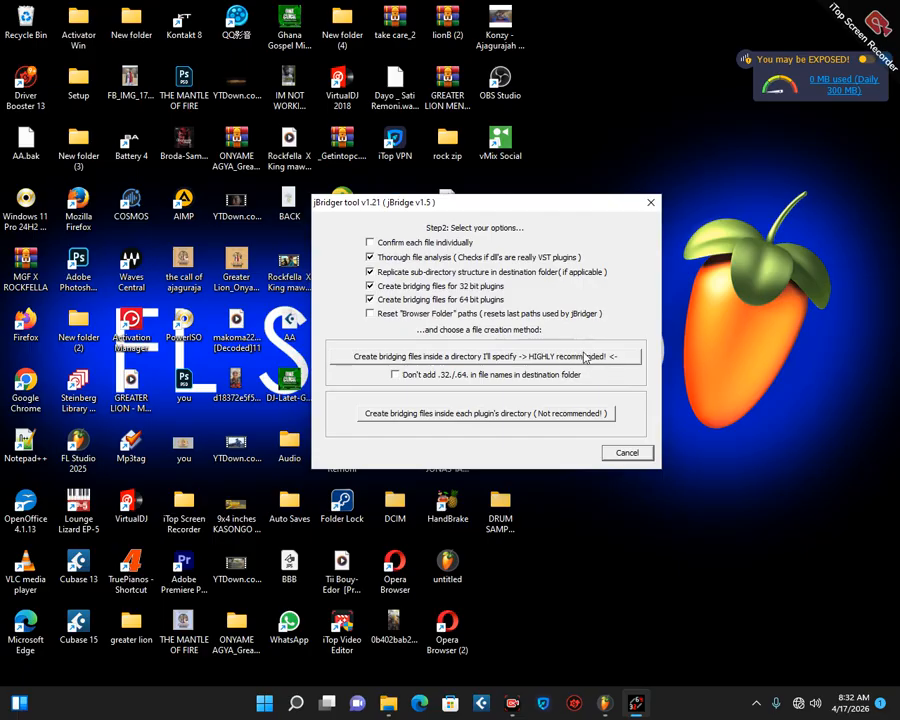
pyautogui.click(430, 414)
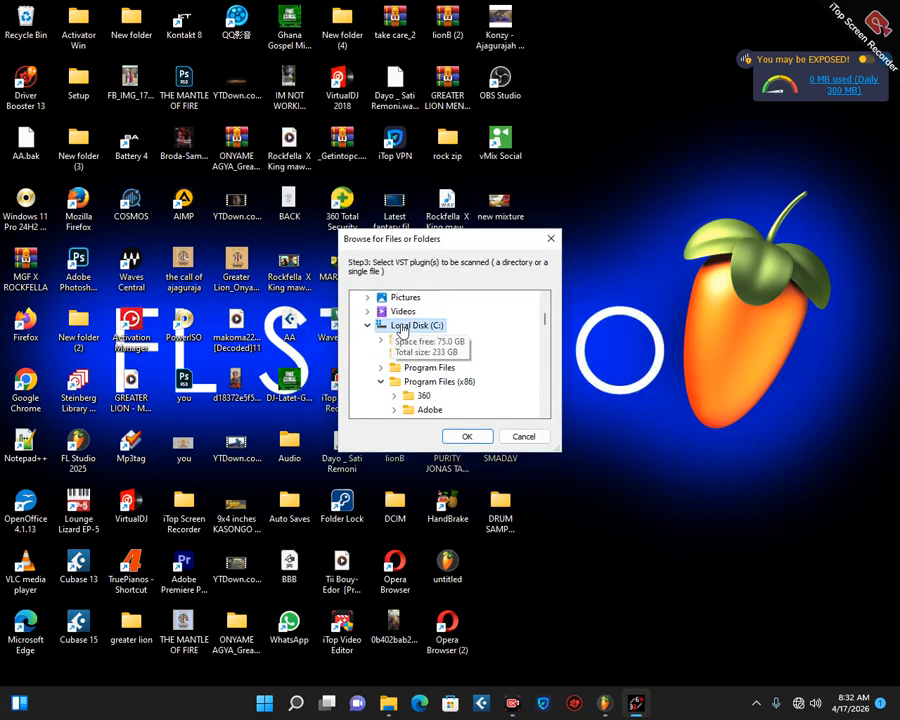
pyautogui.moveTo(546, 318); pyautogui.dragTo(542, 360)
pyautogui.click(444, 366)
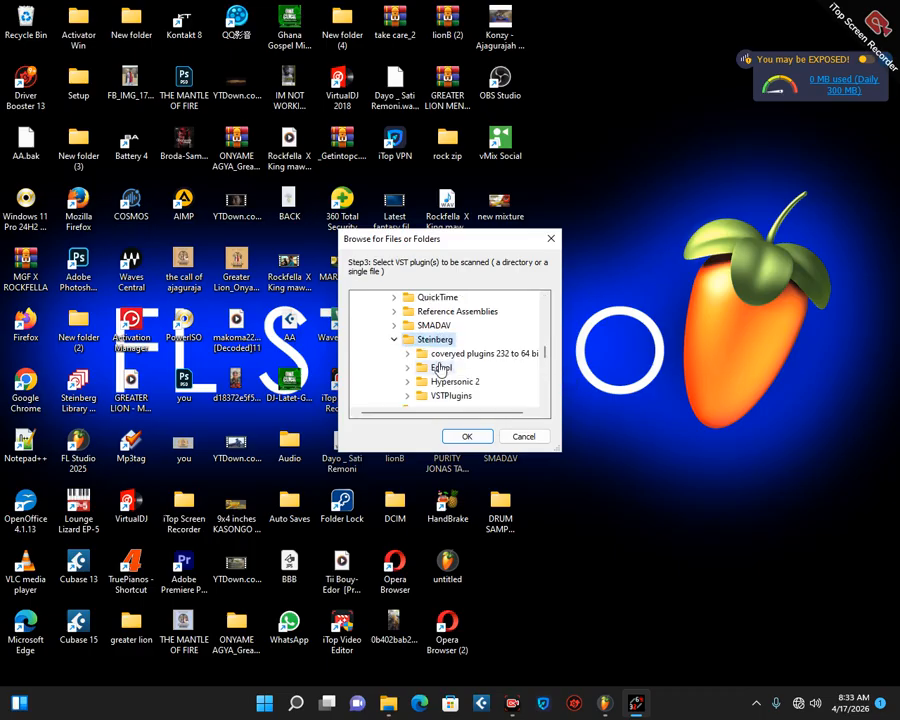
pyautogui.click(447, 397)
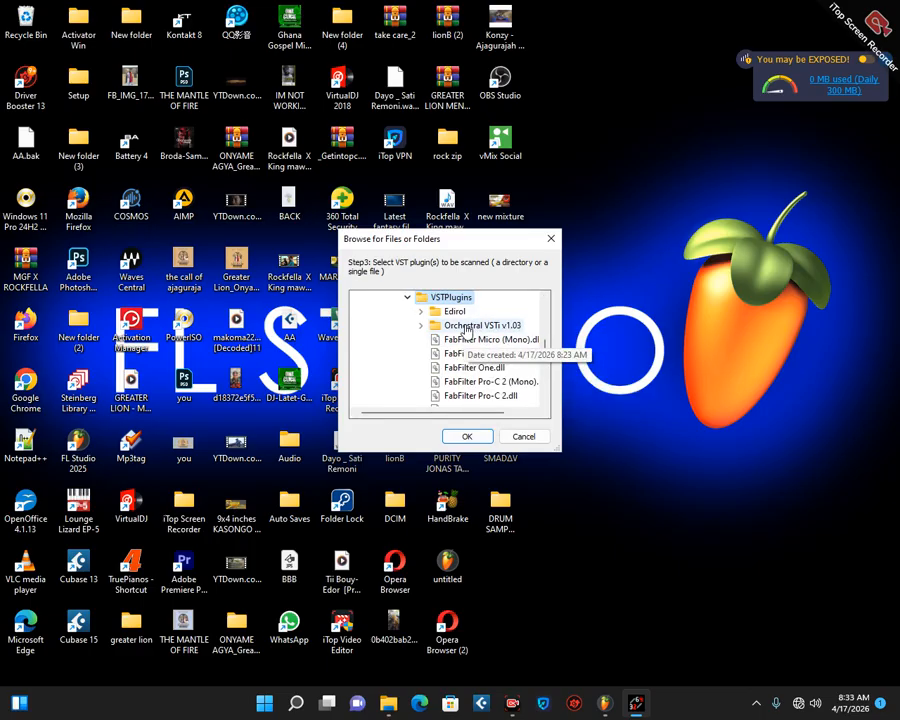
pyautogui.click(466, 327)
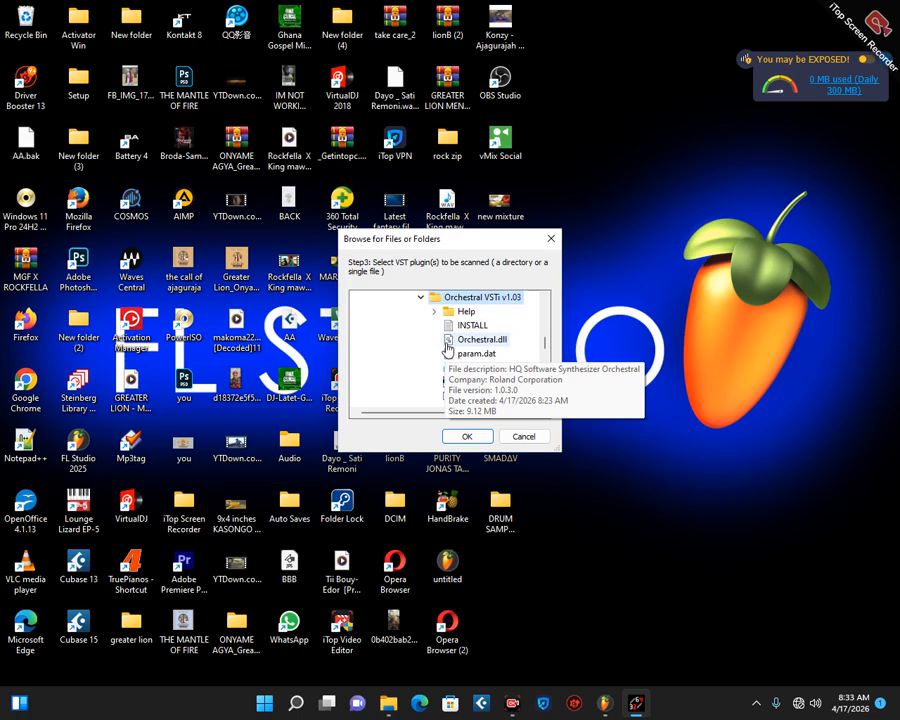
pyautogui.click(455, 343)
pyautogui.click(465, 435)
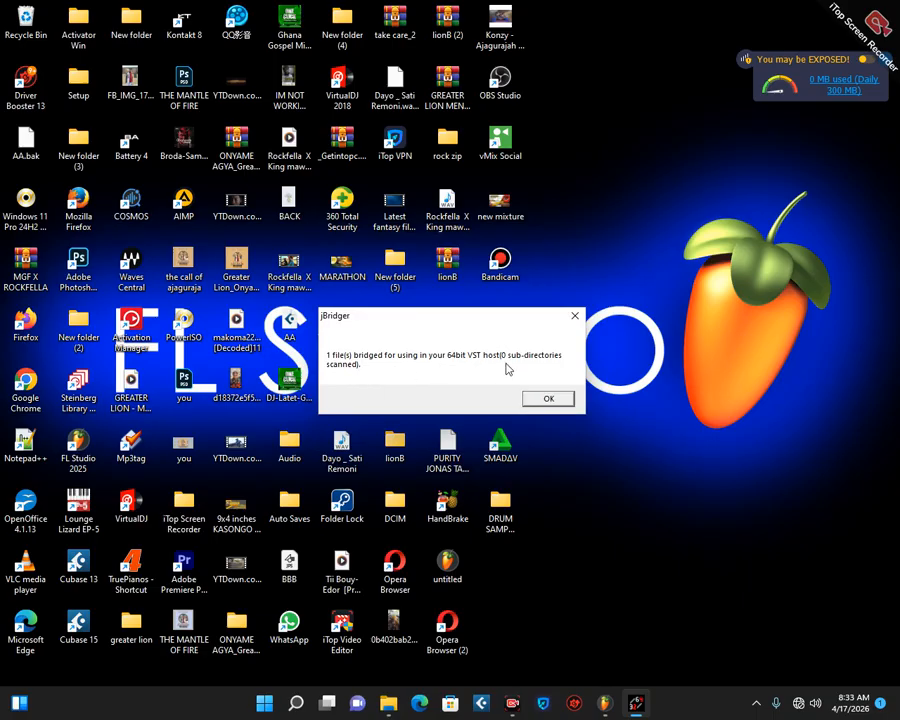
pyautogui.click(549, 398)
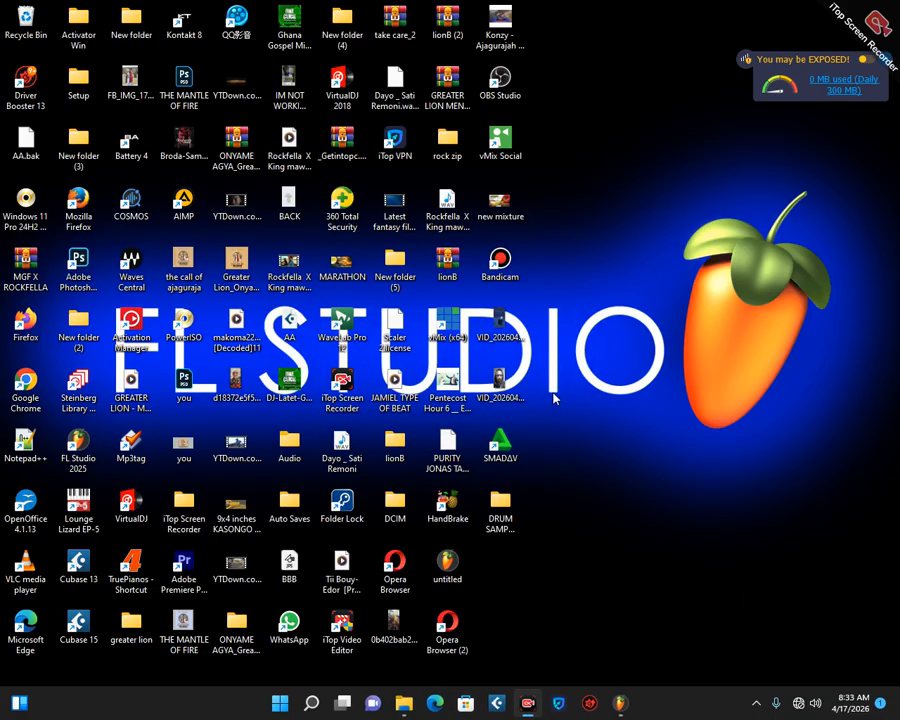
# - Switch back to the Orchestral VSTi v1.03 file window and select the bridged file Orchestral.64.dll
pyautogui.click(405, 705)
pyautogui.click(526, 643)
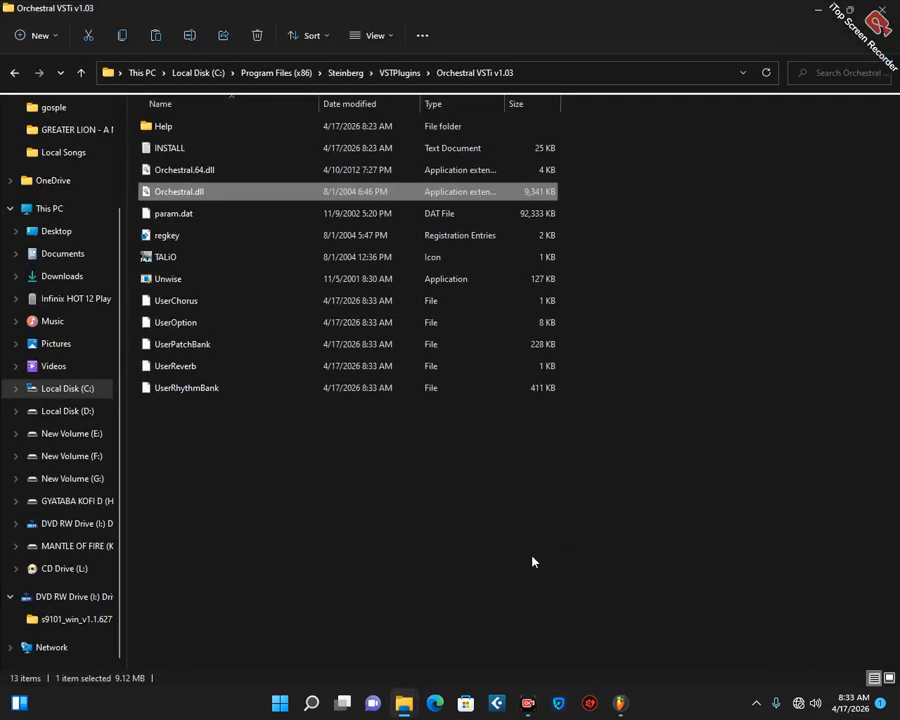
pyautogui.click(189, 175)
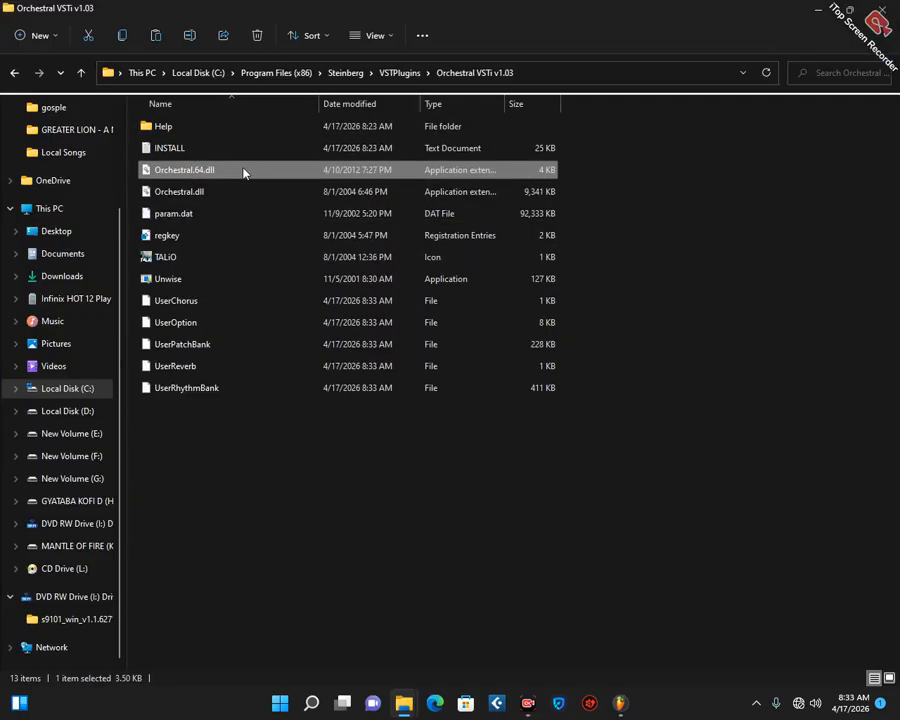